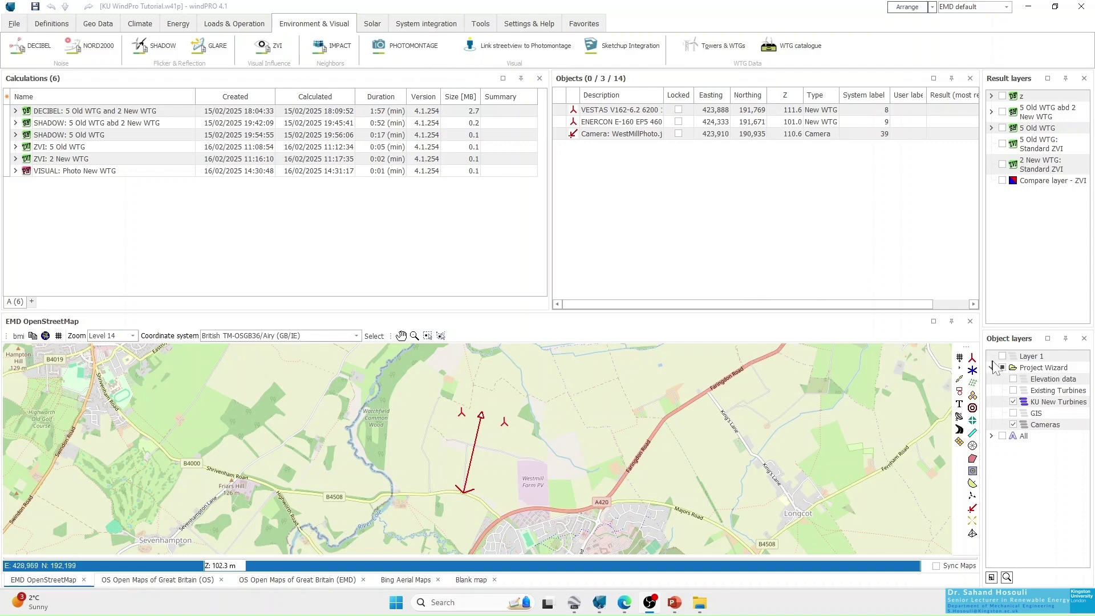
Hide the Cameras object layer and show the Existing Turbines layer on the map
left_click(1013, 424)
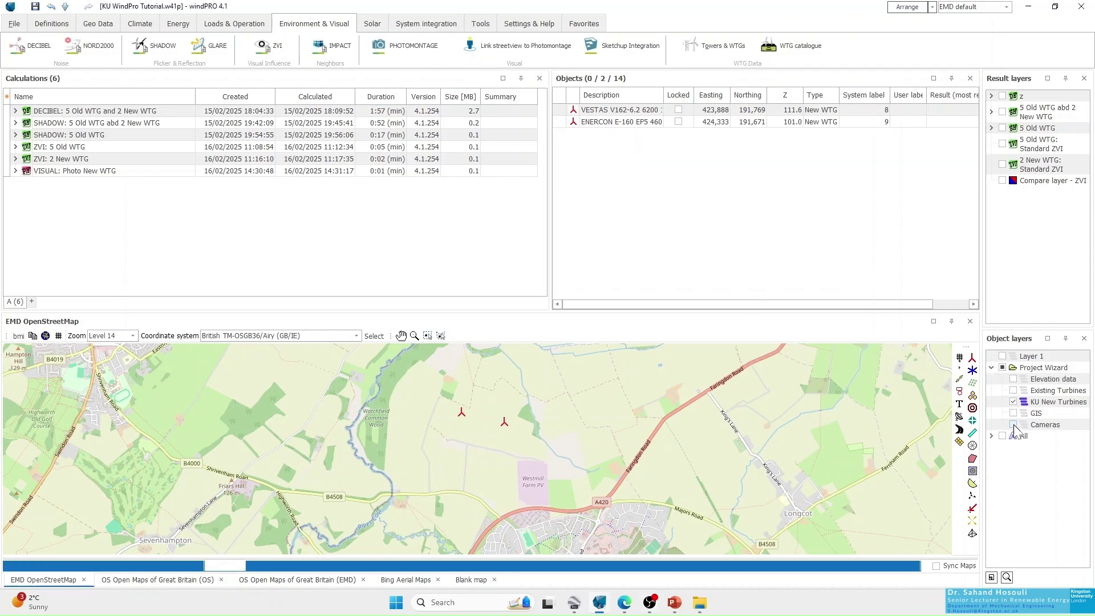
left_click(1013, 391)
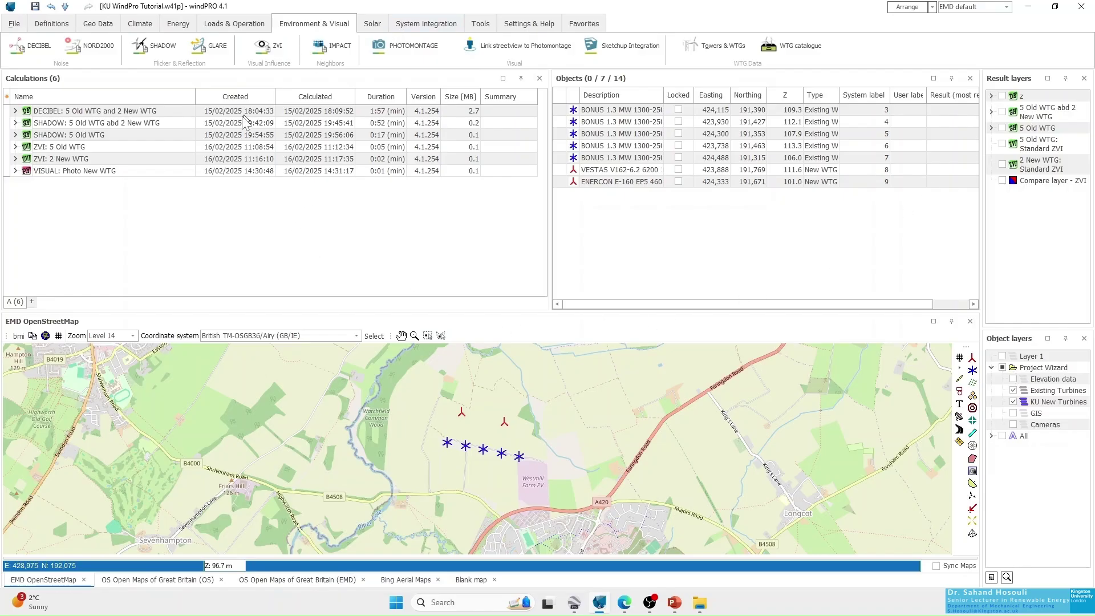
Download the siting parameters file from the EMD-GASP dataset for the default site area as a result layer
left_click(147, 25)
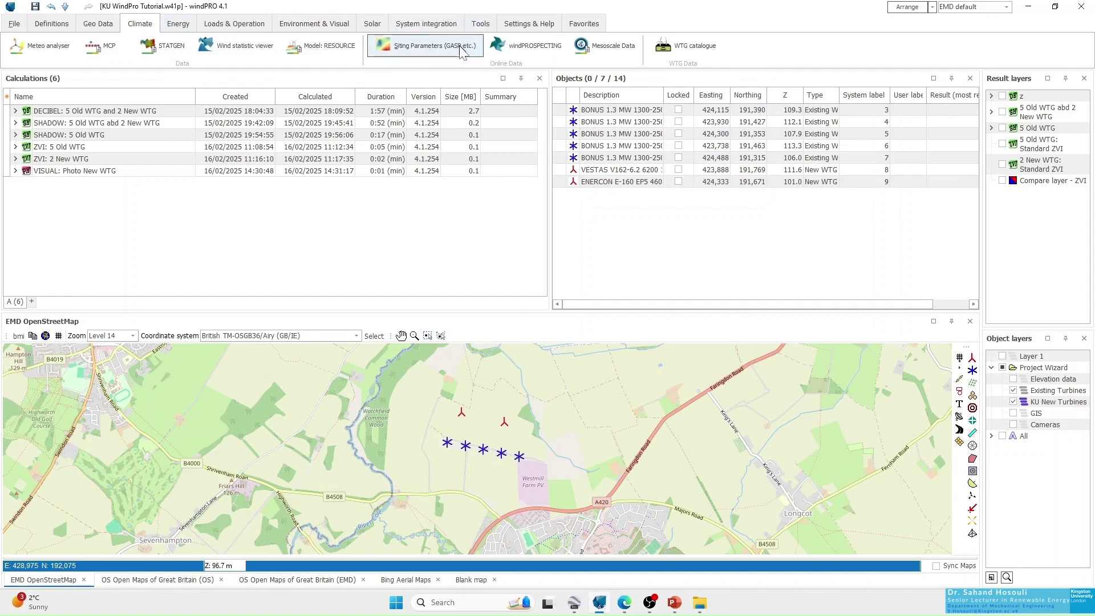
left_click(402, 46)
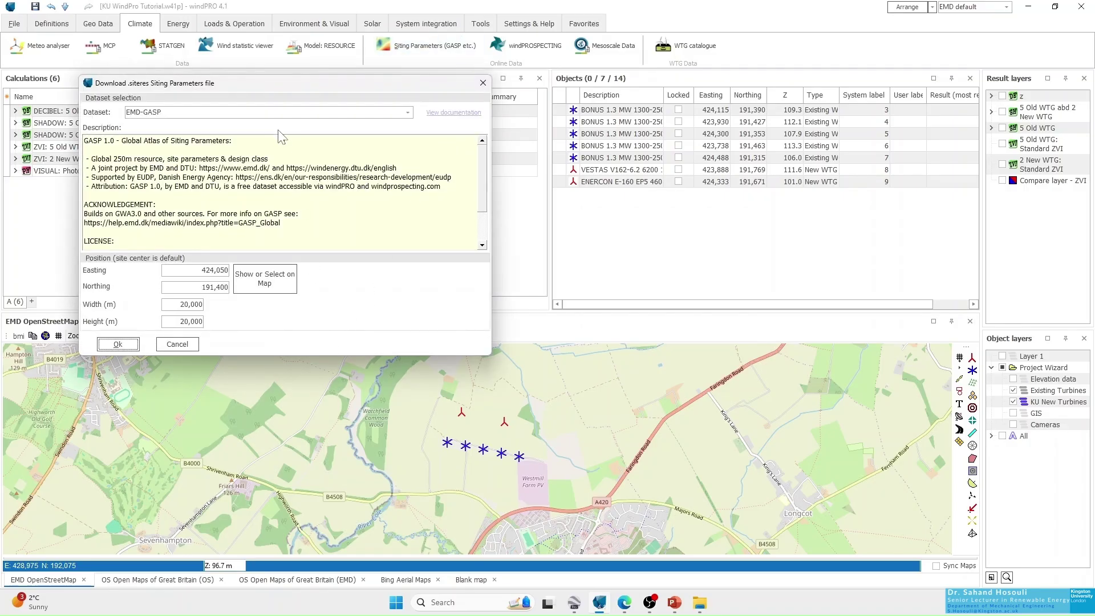
left_click_drag(288, 87, 413, 116)
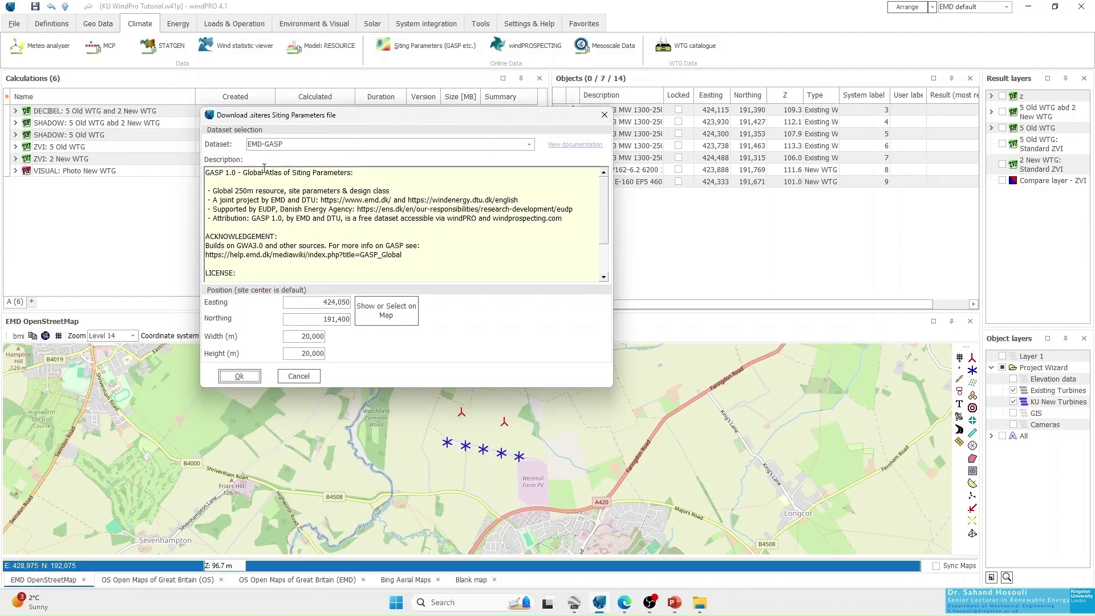
left_click(305, 146)
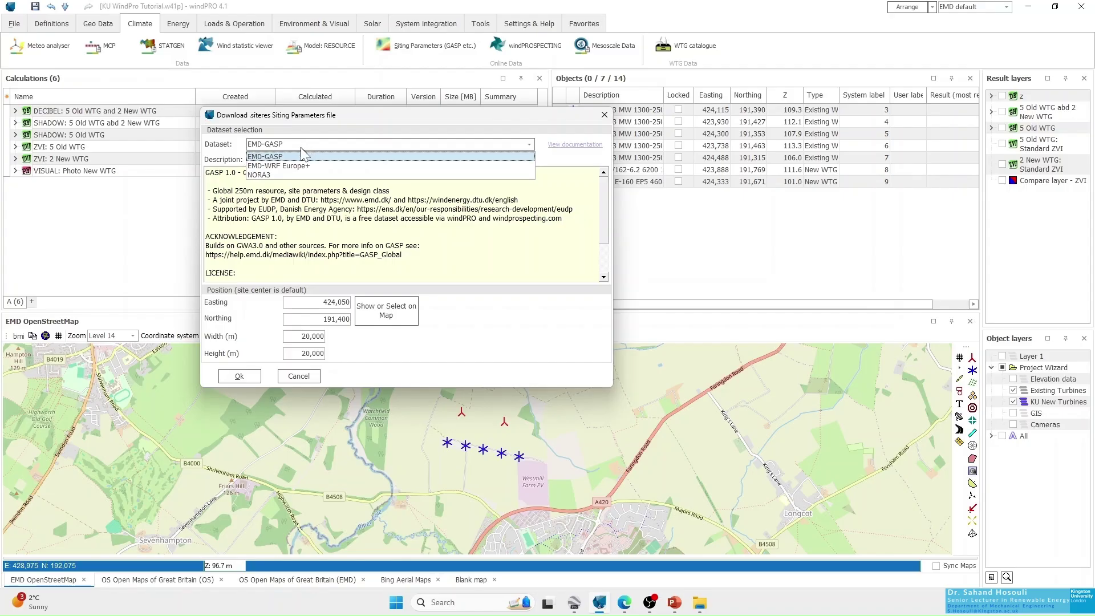
left_click(302, 156)
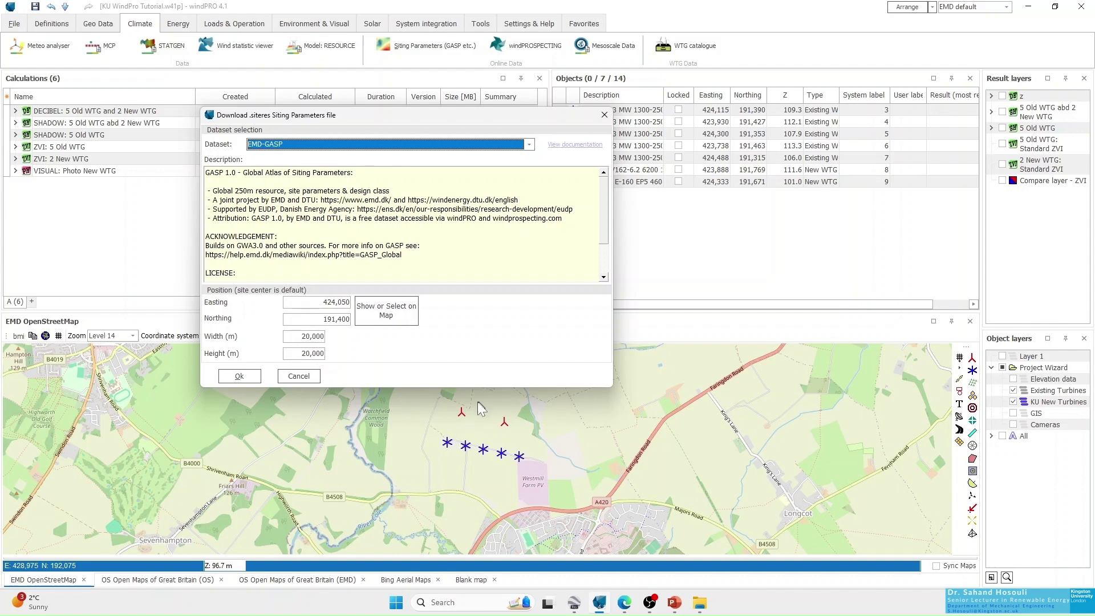
left_click(242, 377)
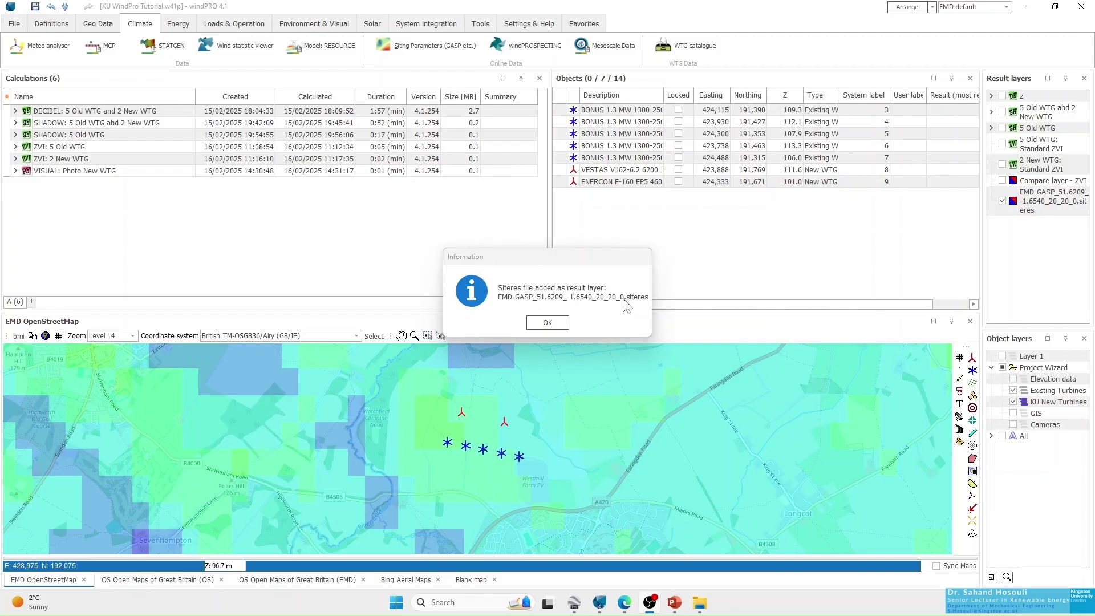
left_click(549, 324)
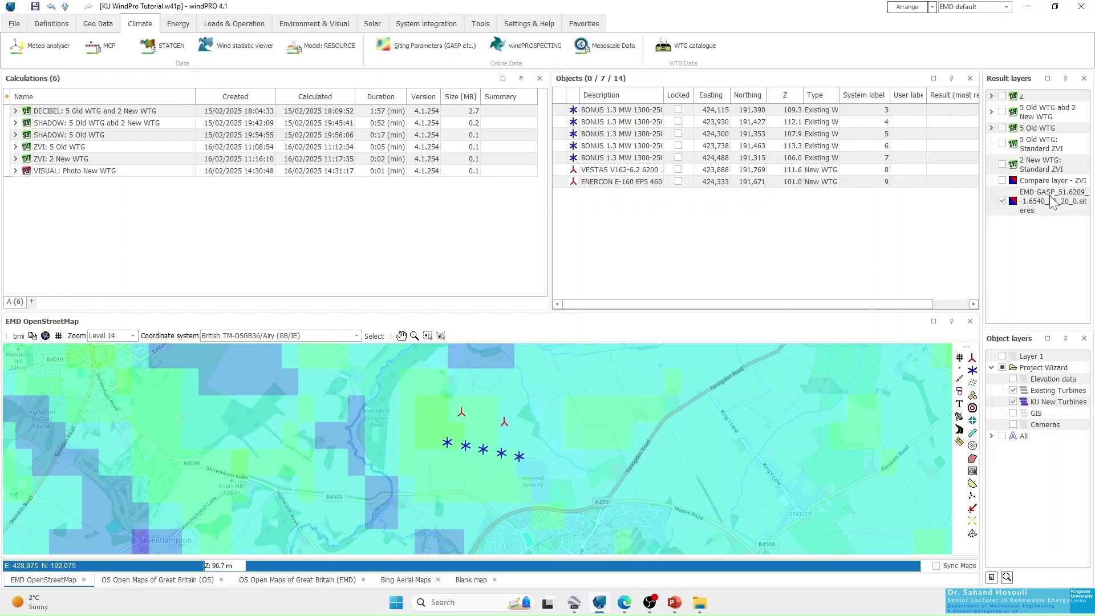
Examine the EMD-GASP result layer's extent and colour pattern on the map around the turbines
left_click(1004, 201)
left_click(1003, 201)
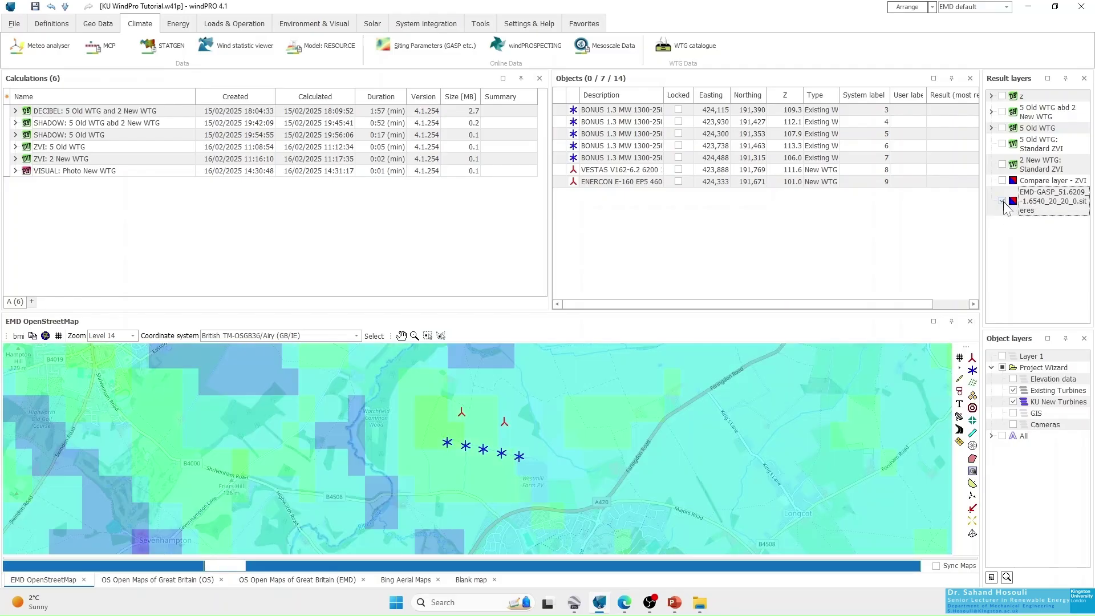
left_click(414, 335)
scroll(411, 379, "down", 3)
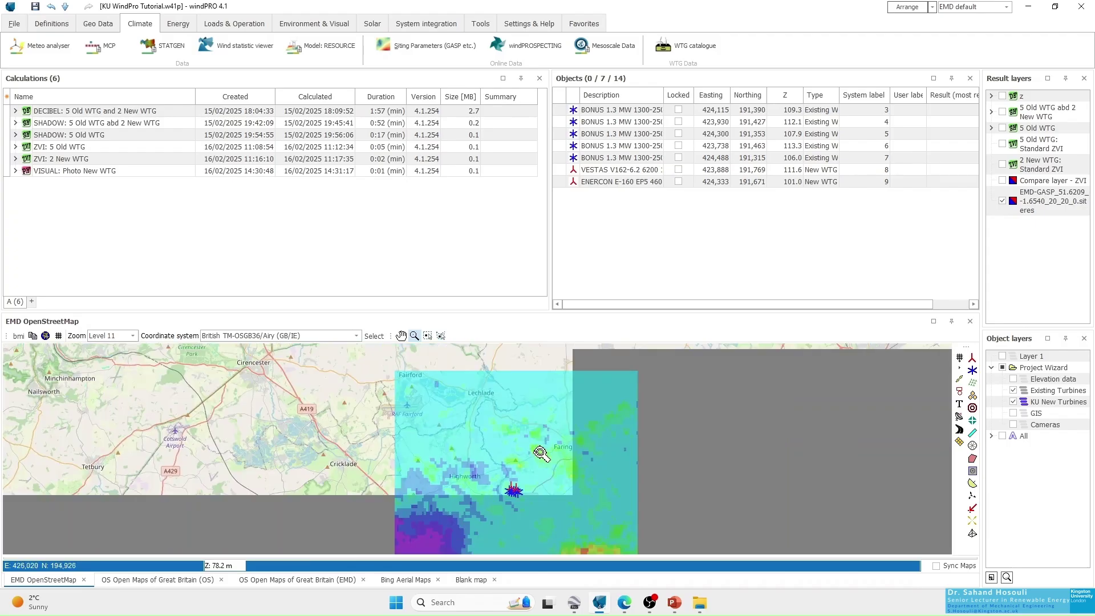
left_click(401, 335)
left_click_drag(479, 457, 478, 432)
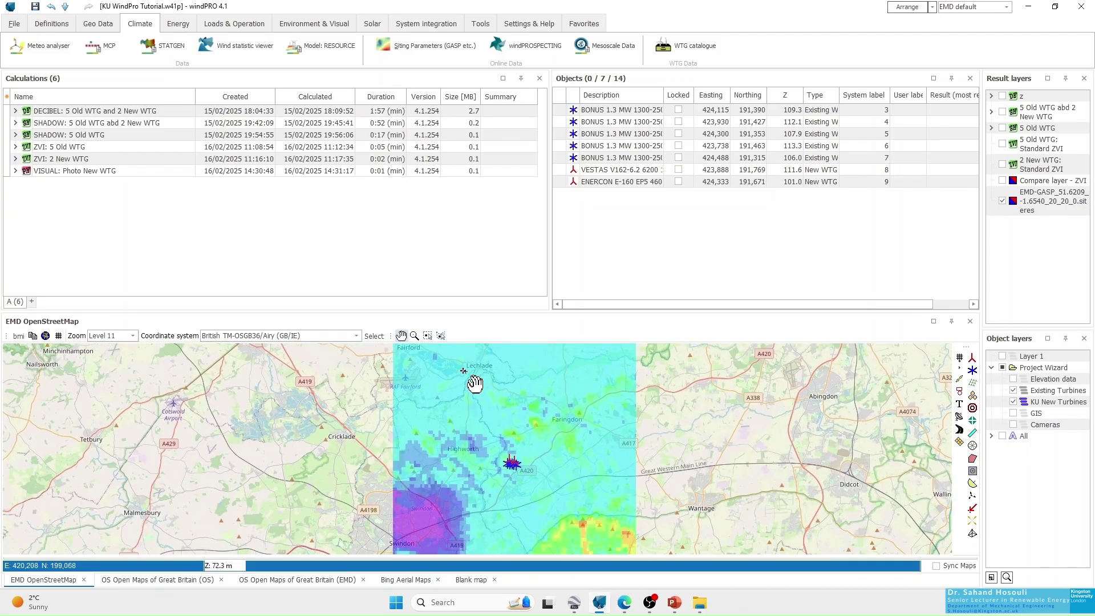
left_click(414, 336)
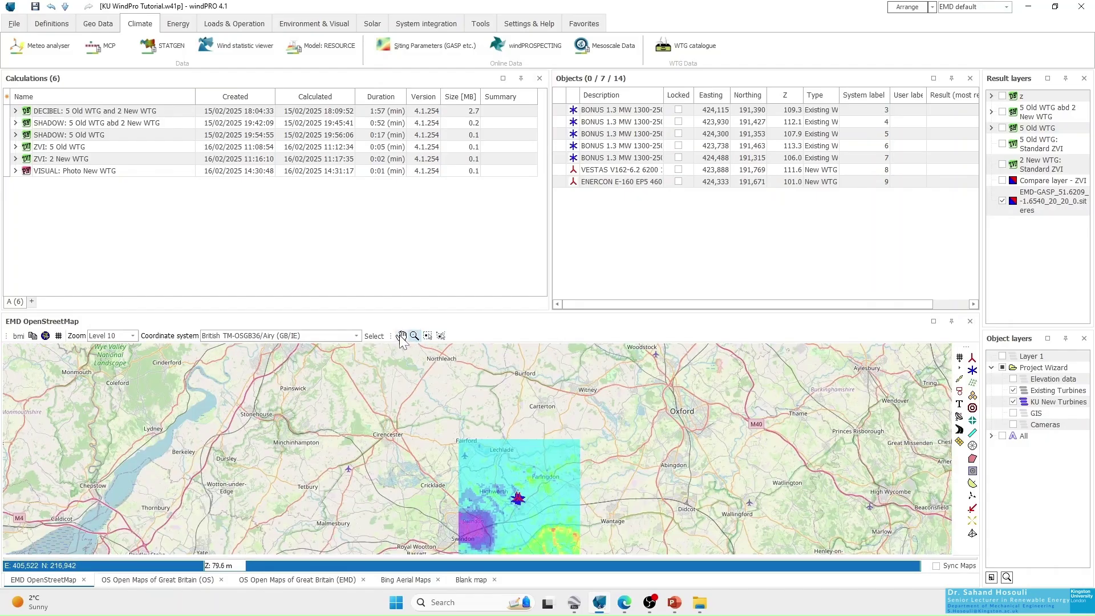
left_click(402, 336)
left_click_drag(489, 415, 435, 360)
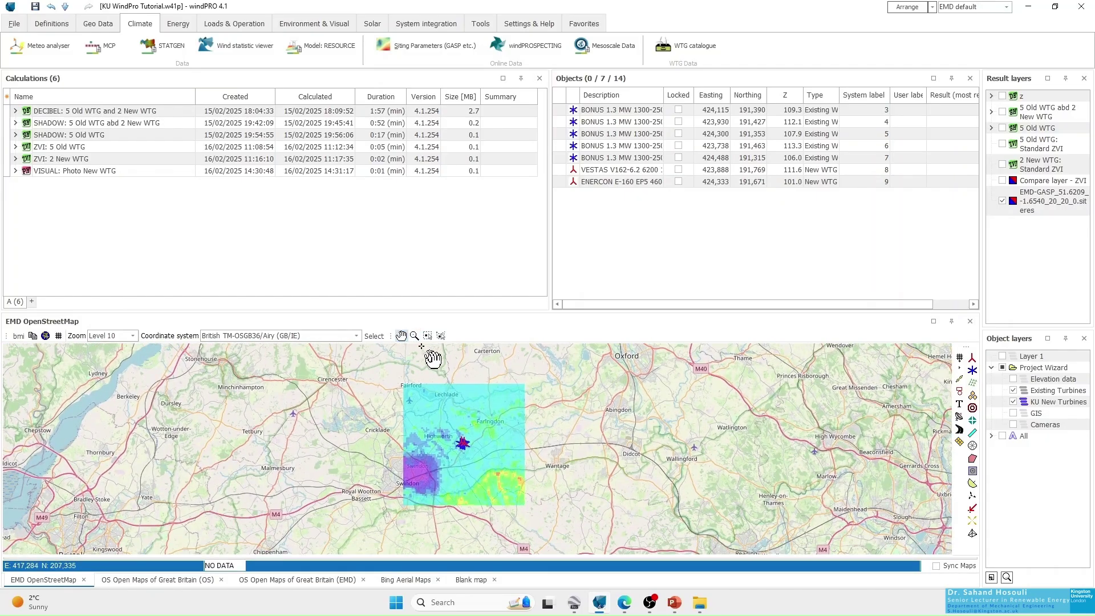
left_click(414, 336)
left_click(447, 406)
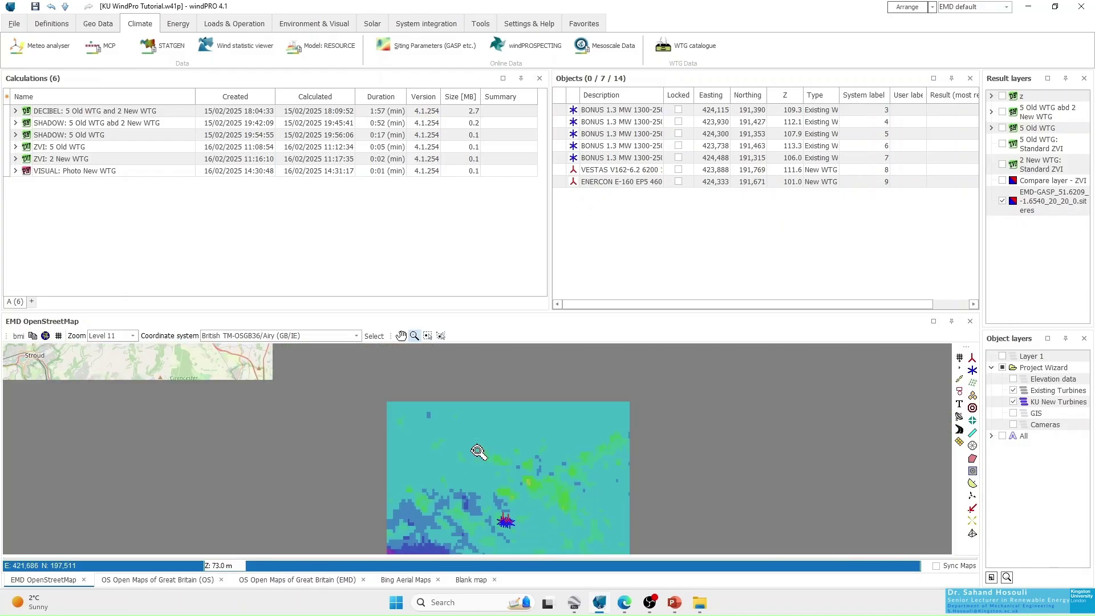
left_click(402, 335)
left_click_drag(409, 421, 415, 345)
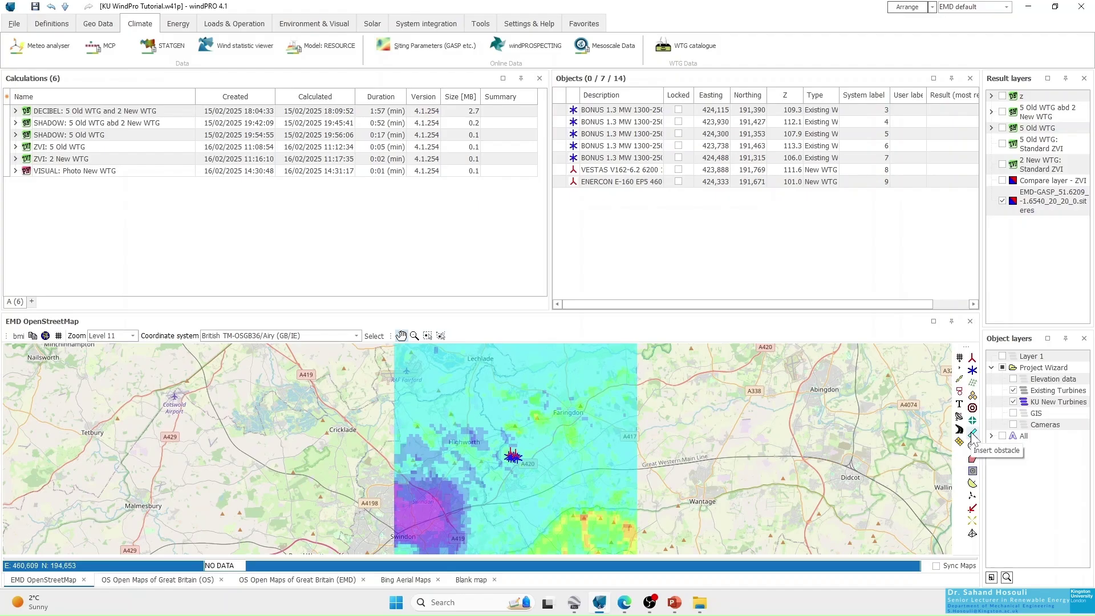
Measure the east-west width of the EMD-GASP result area with a ruler on the map
left_click(959, 378)
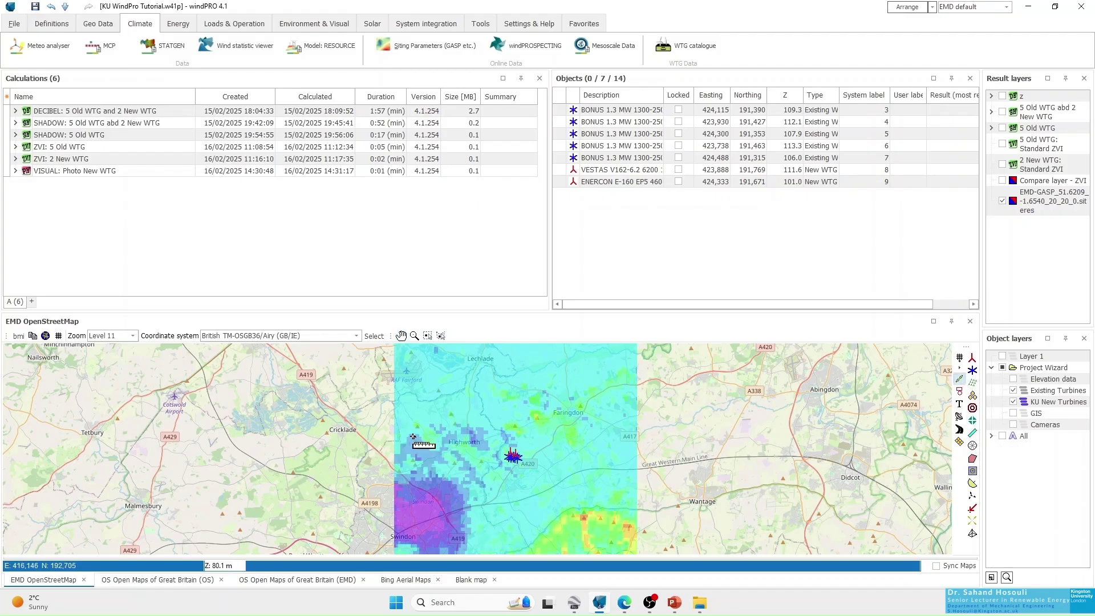
left_click(394, 434)
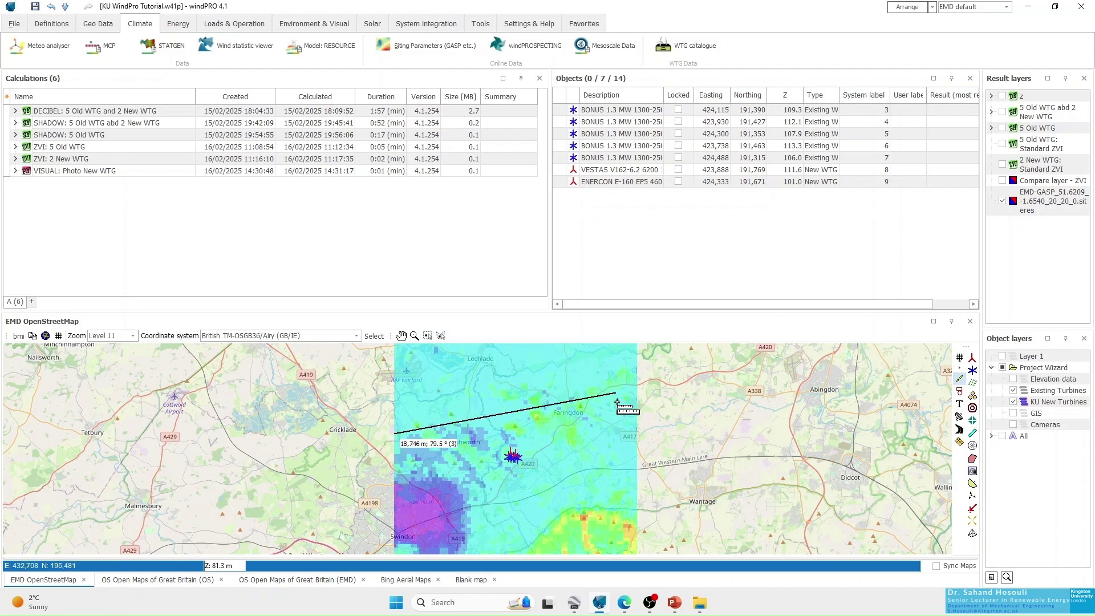
left_click(629, 437)
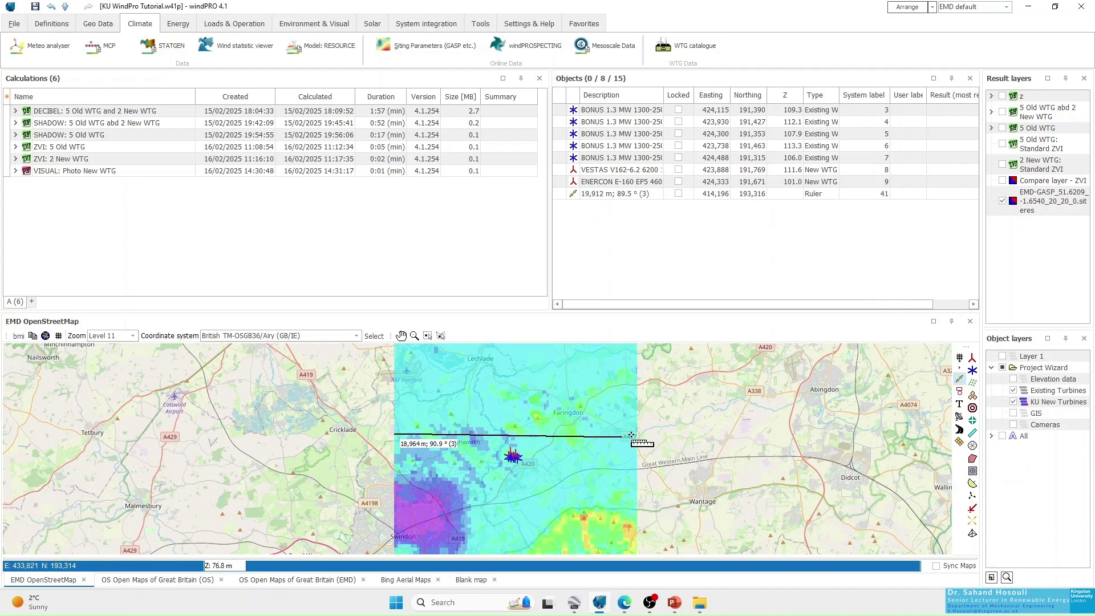
left_click(675, 440)
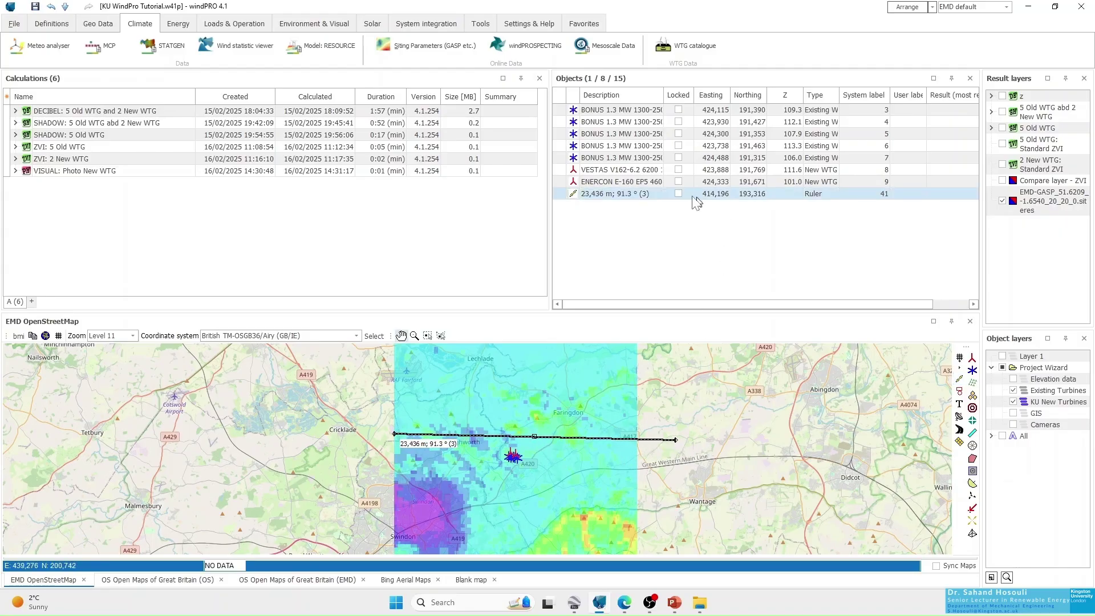
Delete the ruler object from the project's object list
left_click(639, 195)
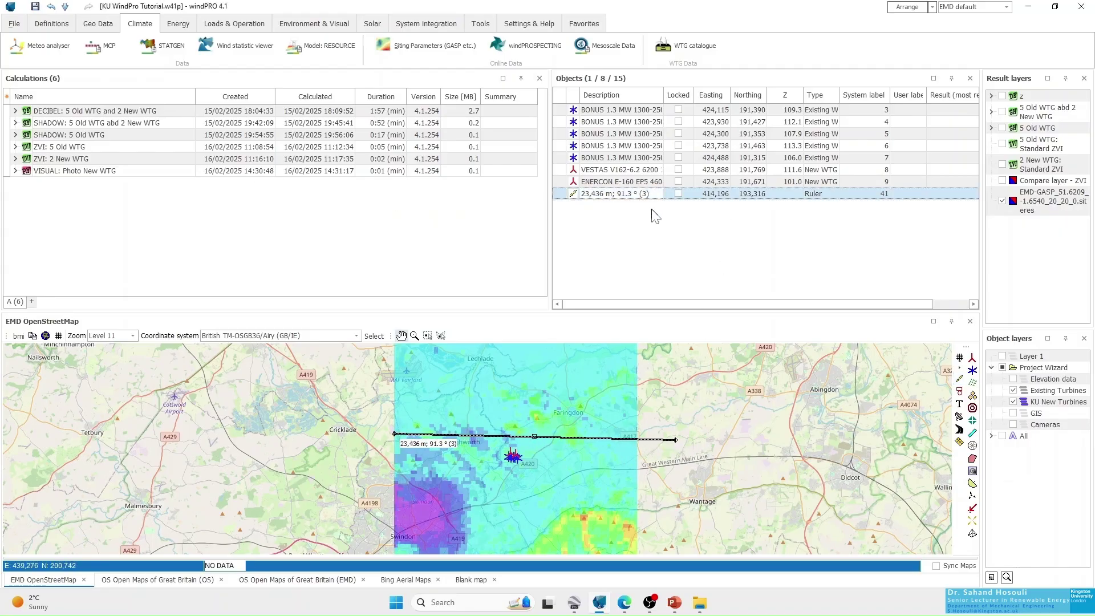
left_click(649, 195)
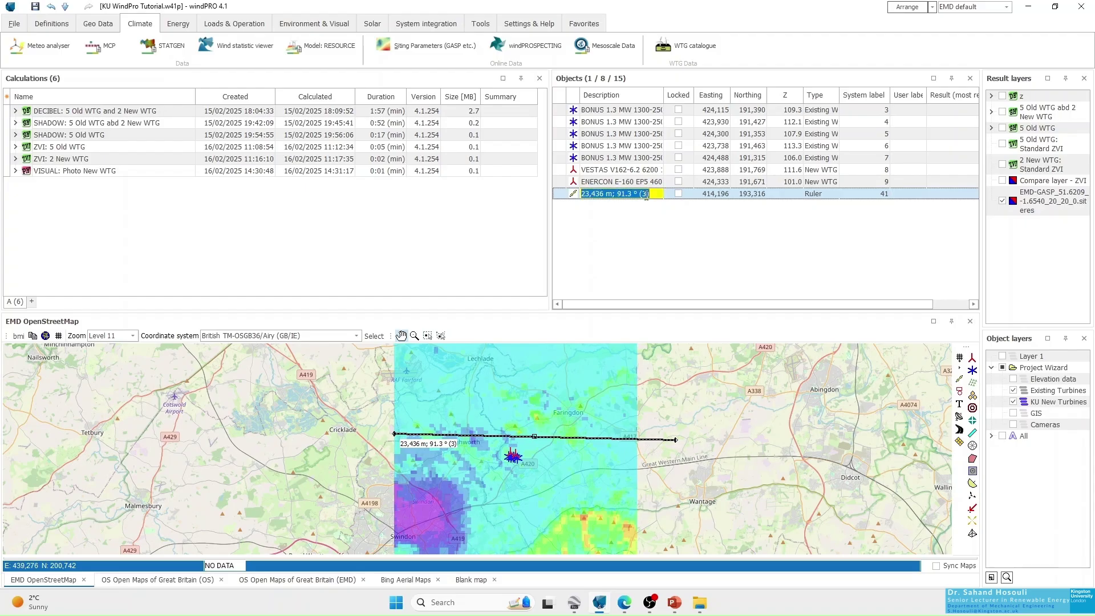
left_click(562, 194)
key("Delete")
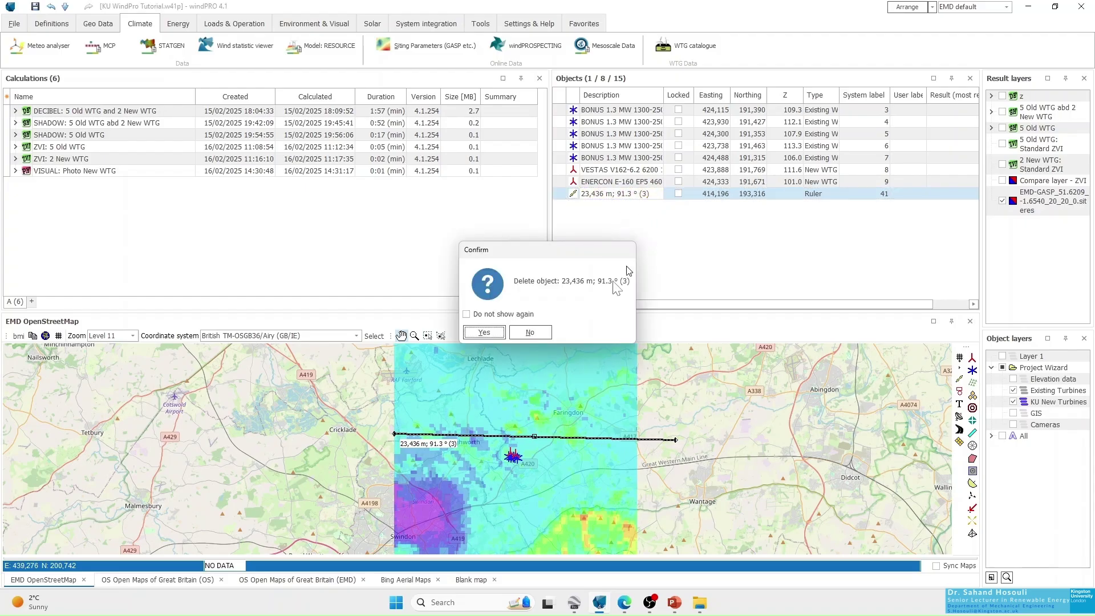
left_click(483, 331)
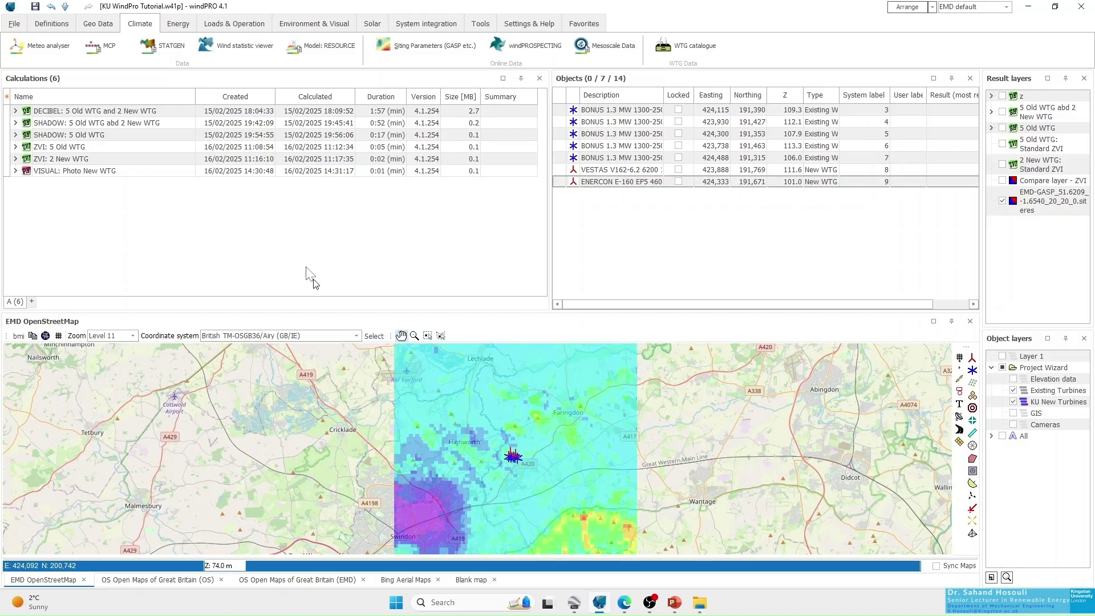
Start a PARK calculation named "5 Old WTG and 2 New WTG" using Standard PARK with resource file
left_click(182, 26)
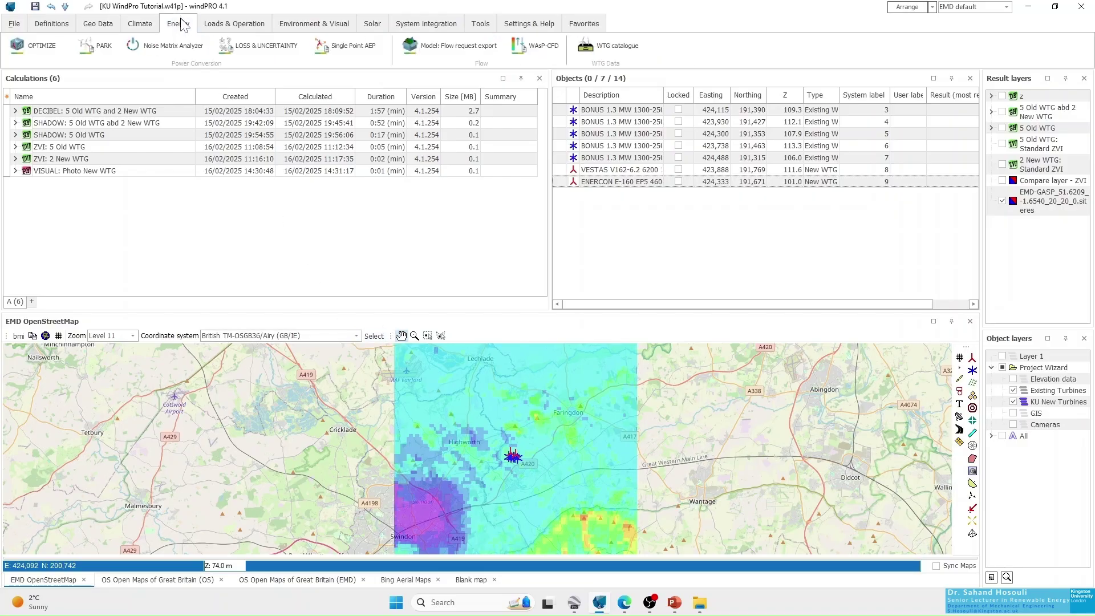
left_click(100, 48)
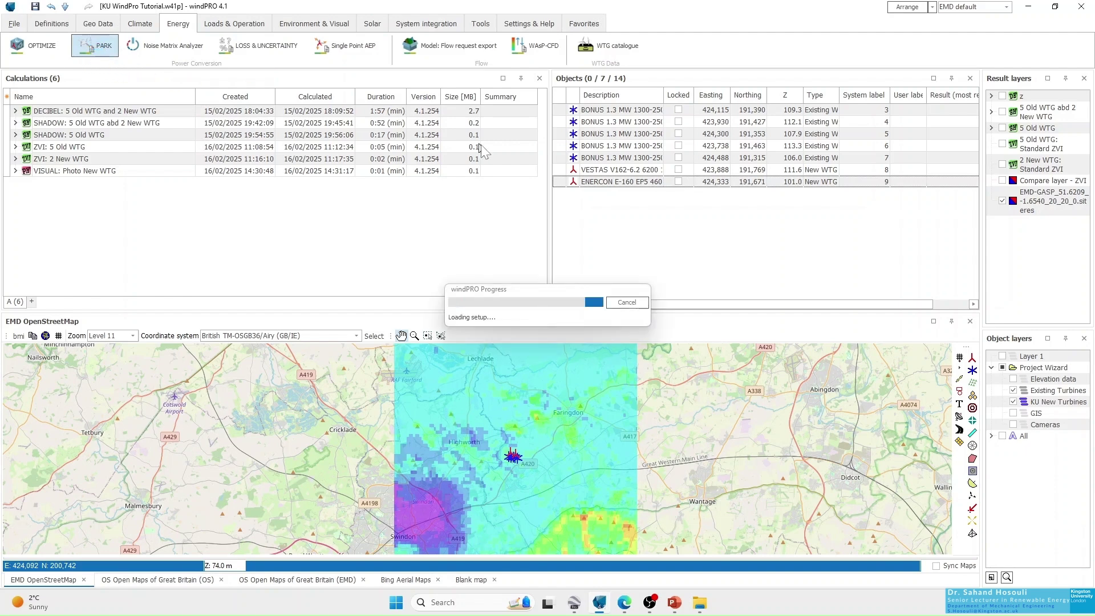
left_click_drag(308, 10, 396, 68)
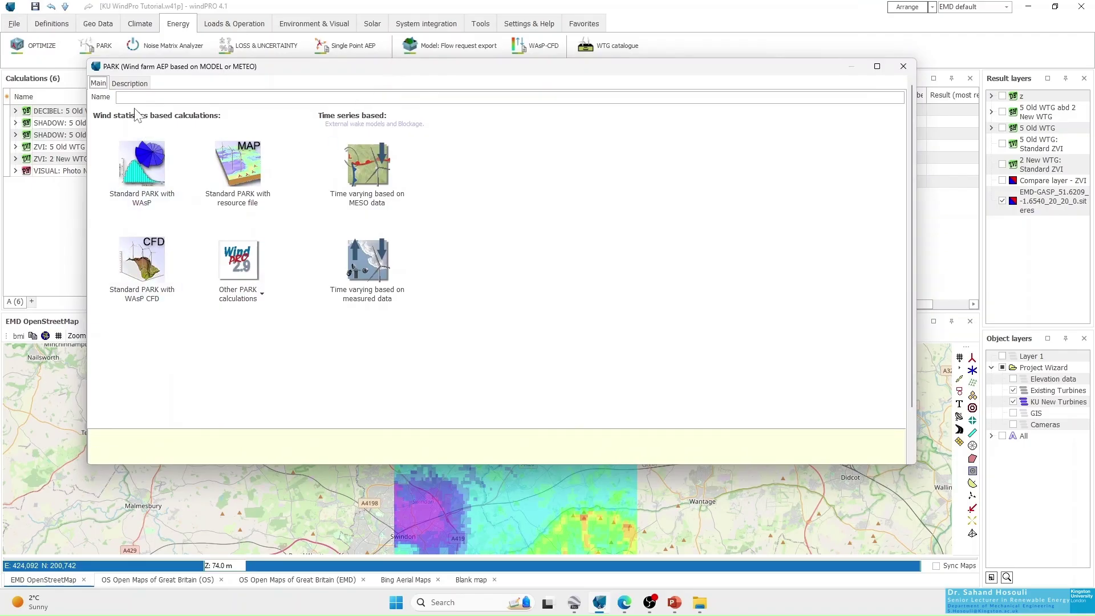
left_click(146, 96)
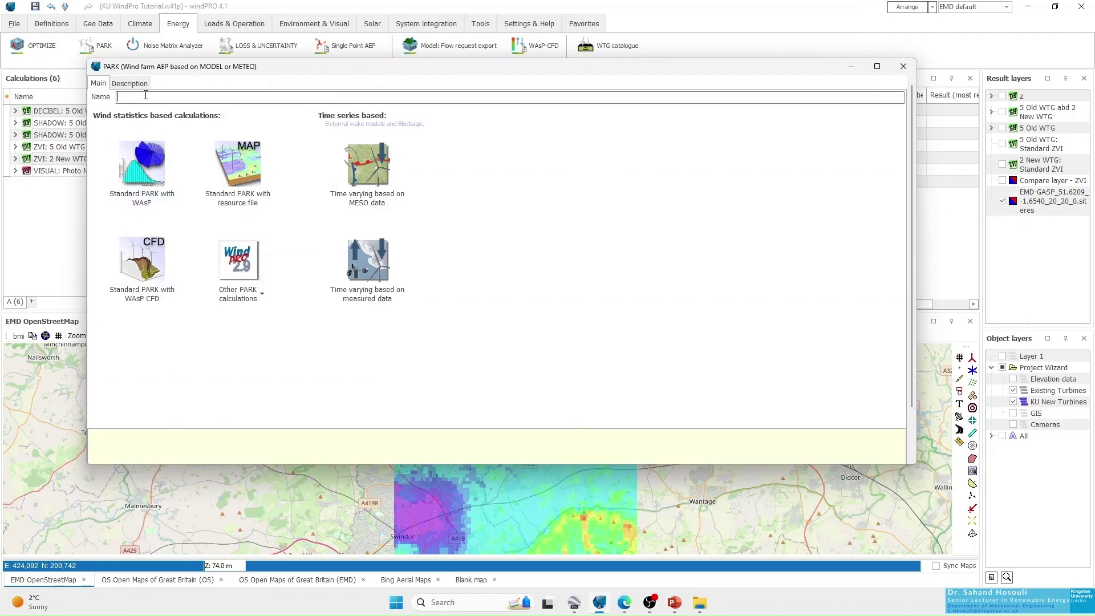
left_click_drag(199, 68, 241, 115)
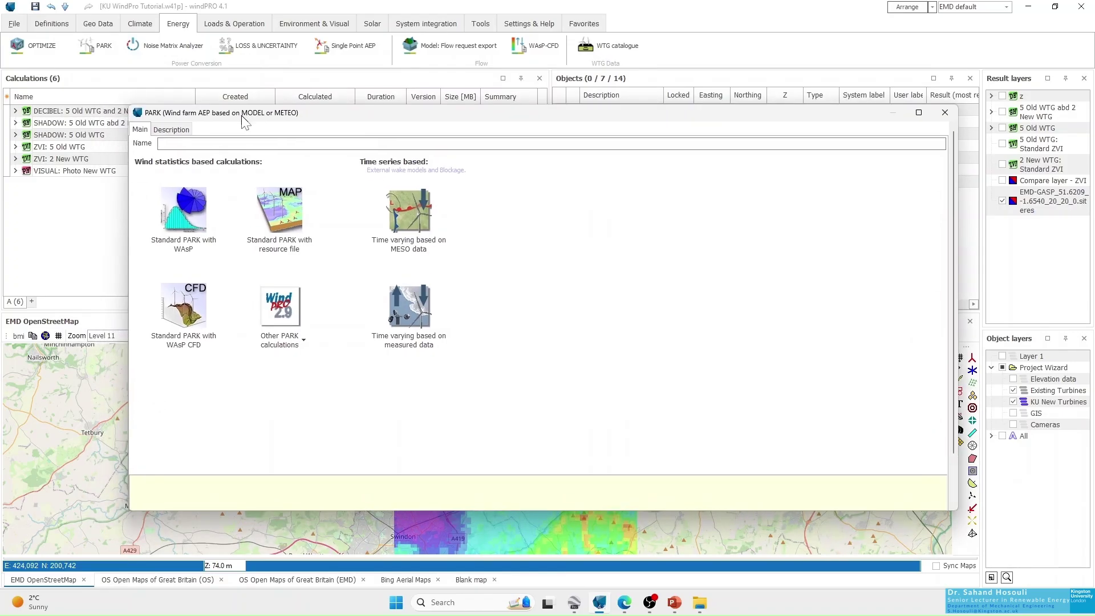
type("5 Old WTG and 2 New WTG")
left_click(280, 203)
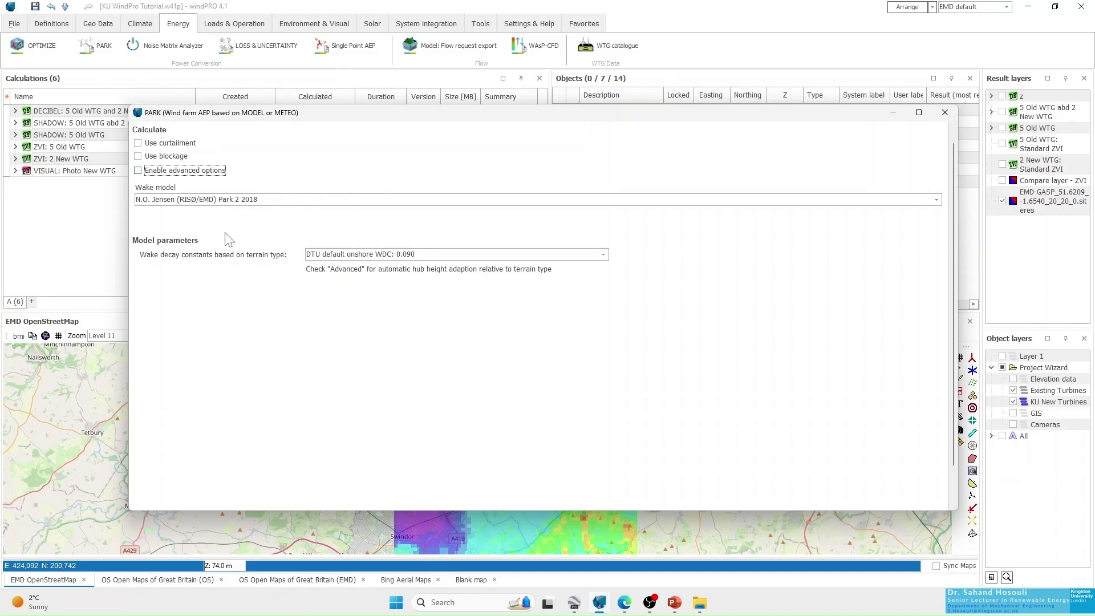
Use the N.O. Jensen (RISØ/EMD) Park 2 2018 wake model with the DTU default onshore wake decay constant of 0.090
left_click(208, 201)
left_click(207, 203)
left_click(207, 203)
left_click(207, 202)
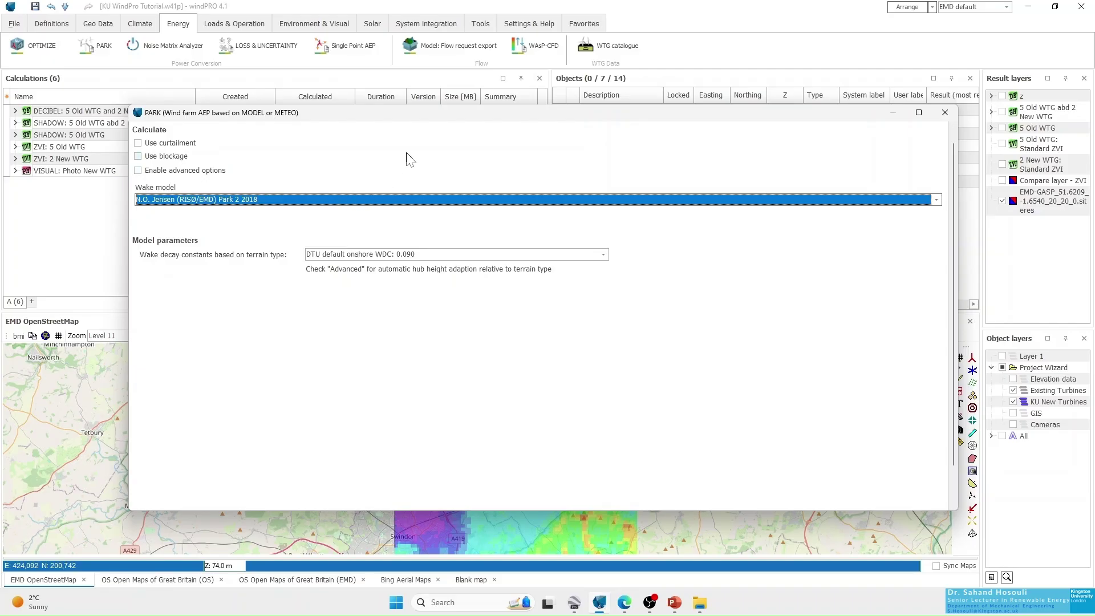
left_click_drag(410, 135, 413, 112)
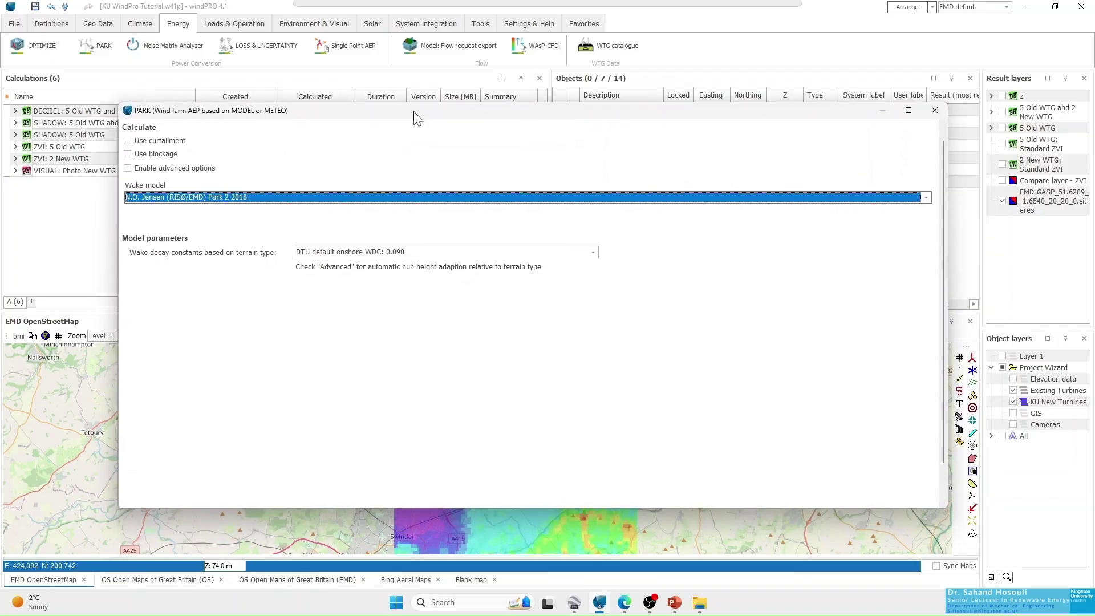
left_click(350, 252)
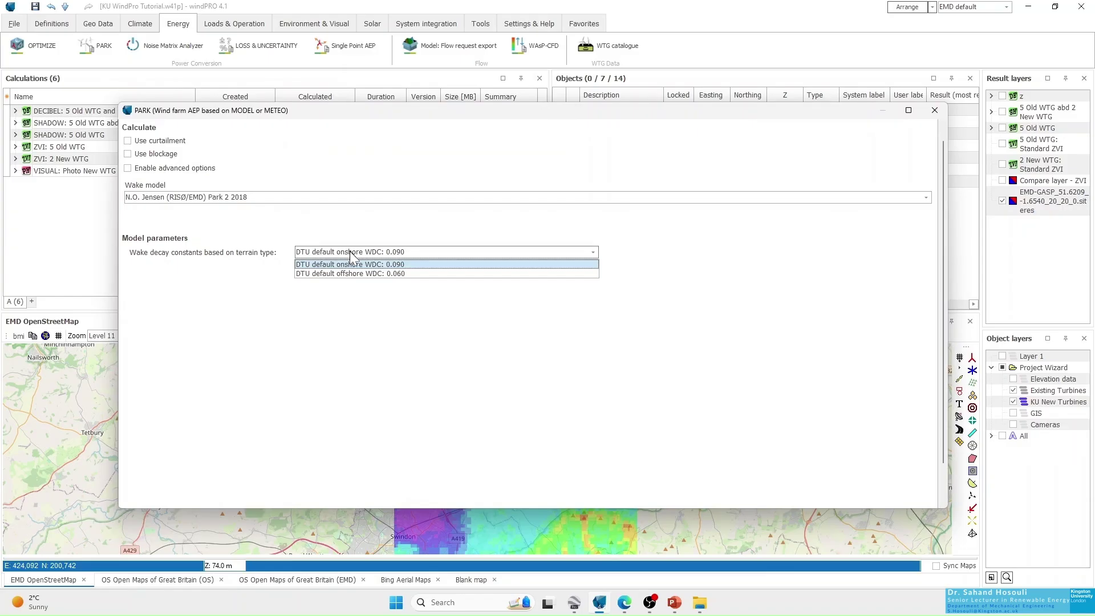
left_click(350, 254)
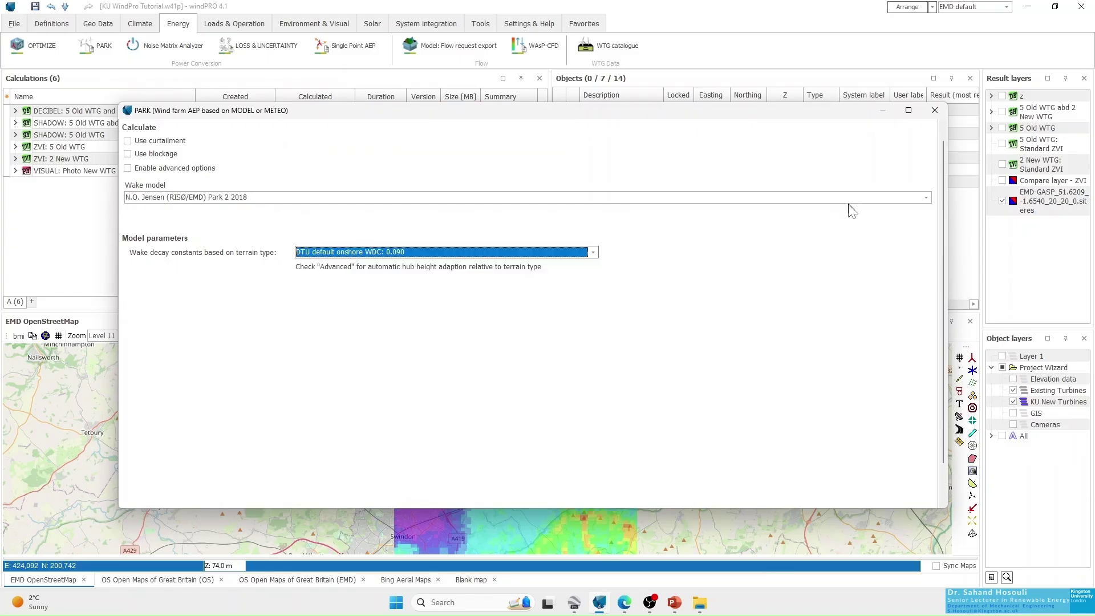
Resize and reposition the PARK setup window so its section headings and confirmation controls fit on screen
left_click_drag(944, 185, 935, 435)
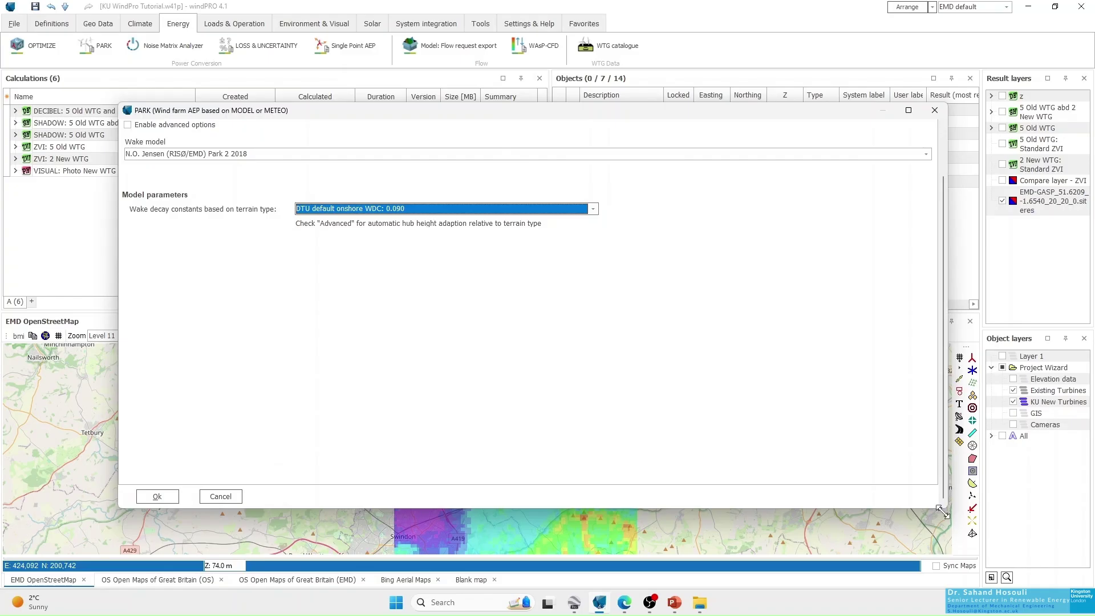
left_click_drag(942, 509, 758, 572)
left_click_drag(534, 109, 597, 64)
Review the PARK calculation's type and name, its wake settings, and the turbine layers and WTGs included
left_click(192, 82)
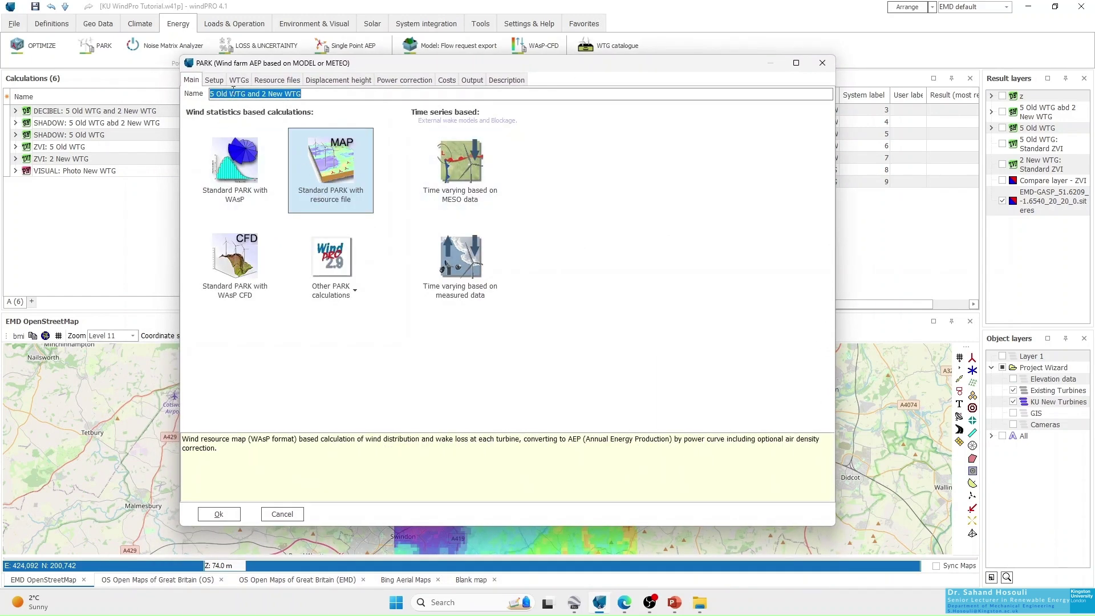
left_click(214, 80)
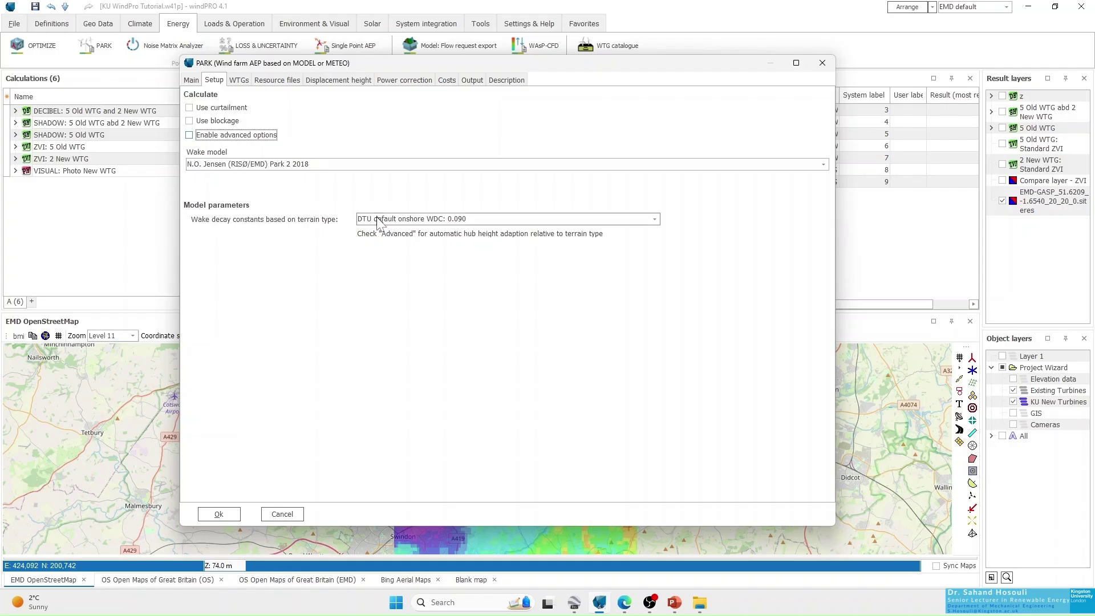
left_click(239, 80)
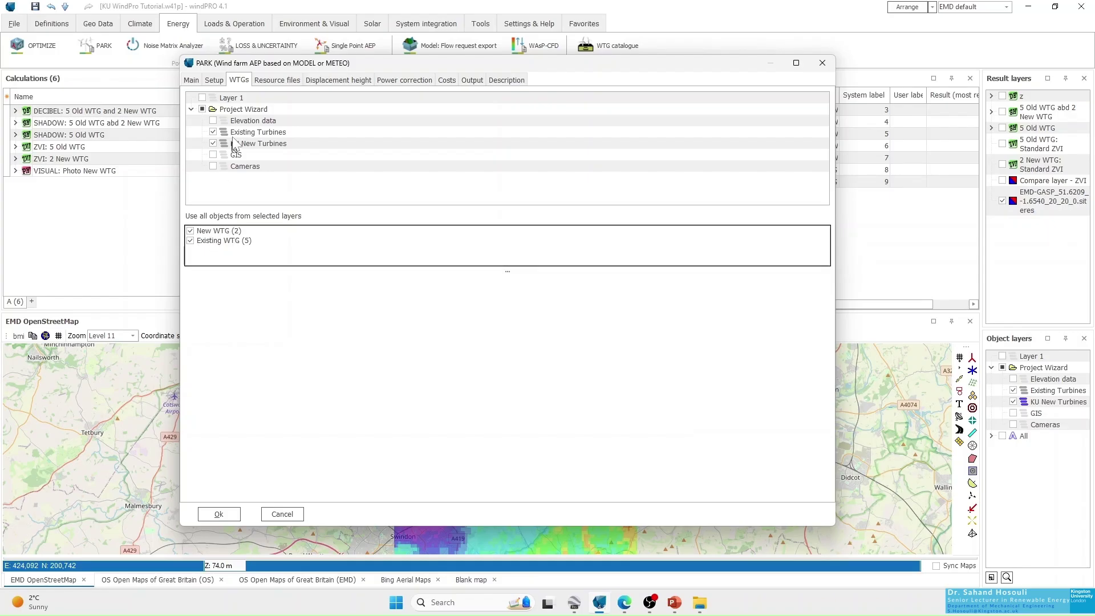
Add EMD-GASP_51.6209_-1.6540_20_20_0.siteres from the Projects folder as the calculation's resource file
left_click(270, 84)
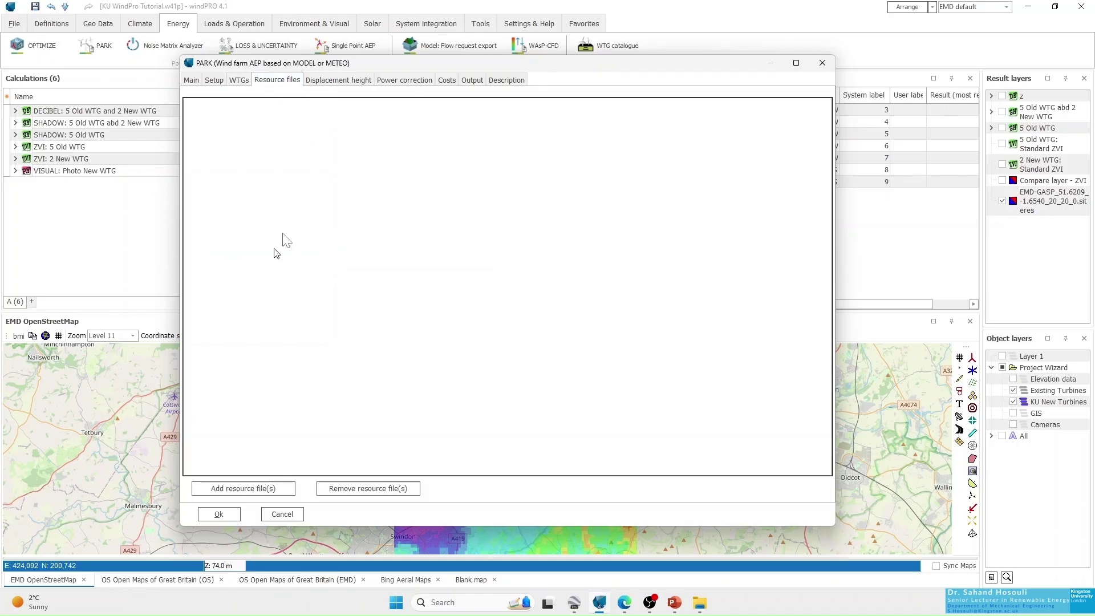
left_click(243, 489)
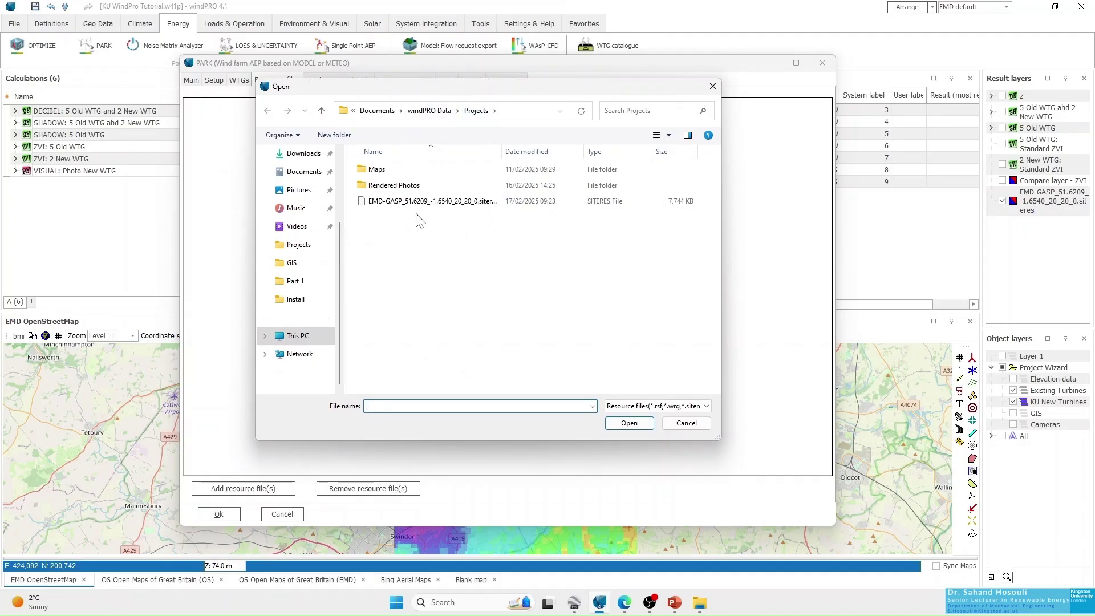
left_click(384, 207)
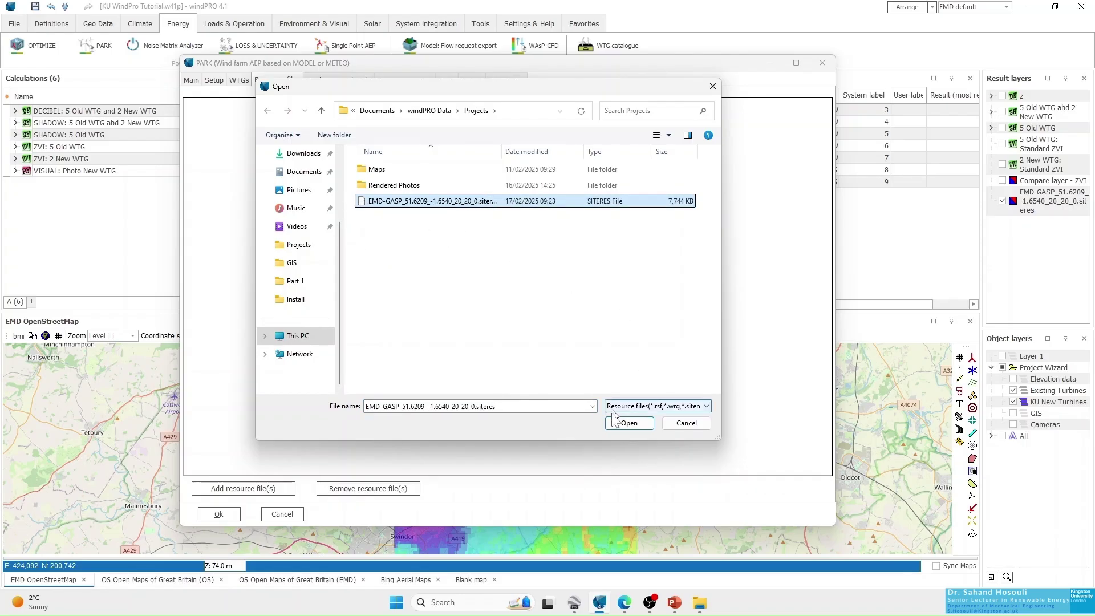
left_click(621, 424)
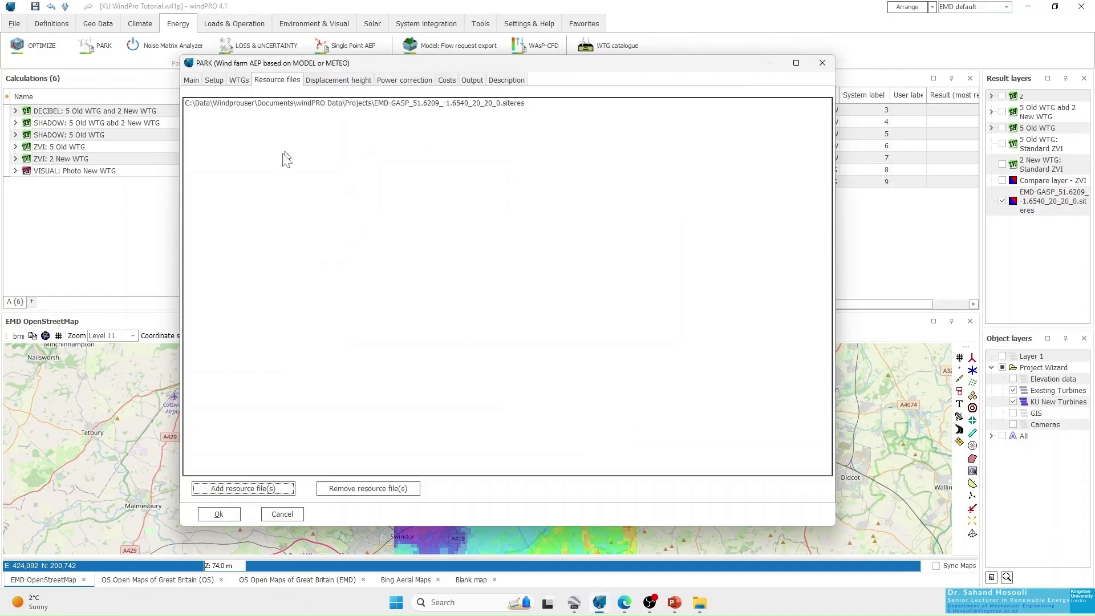
Review the displacement height, power correction and cost settings of the PARK calculation
left_click(329, 83)
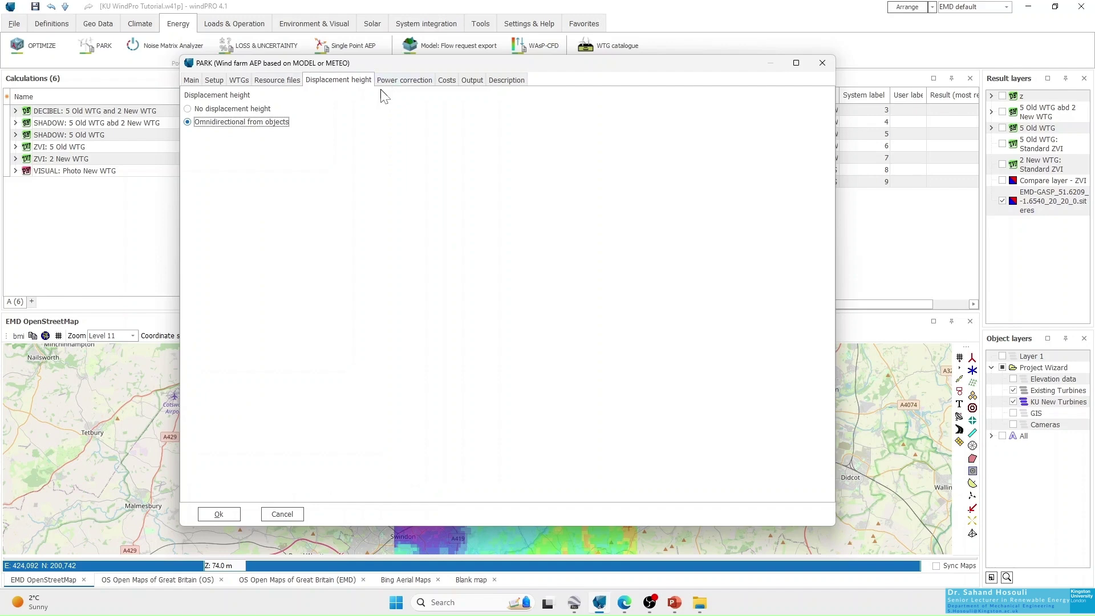
left_click(407, 81)
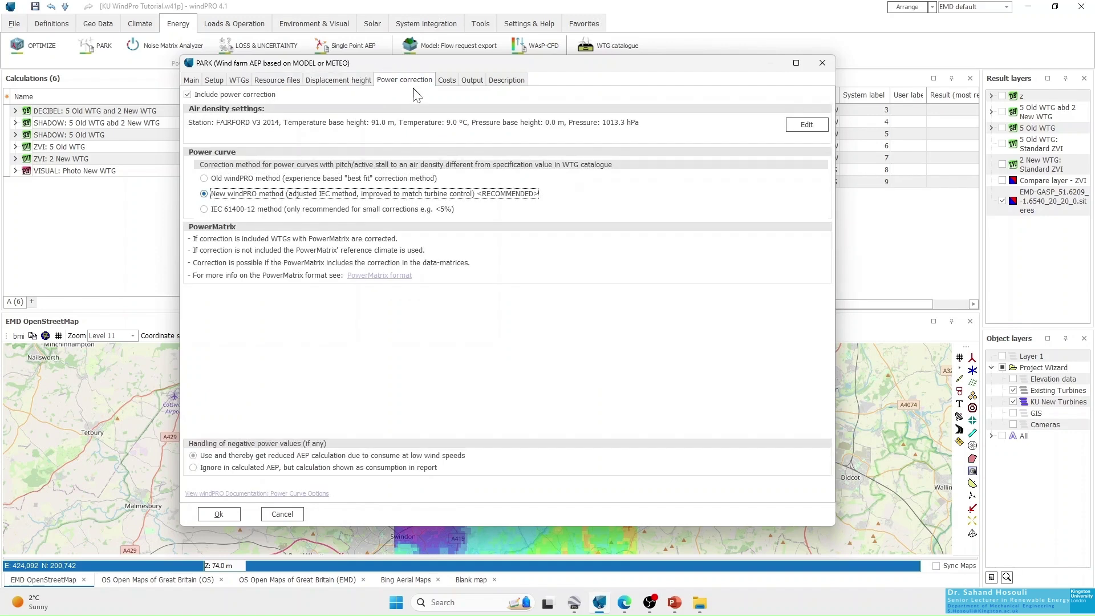
left_click(447, 81)
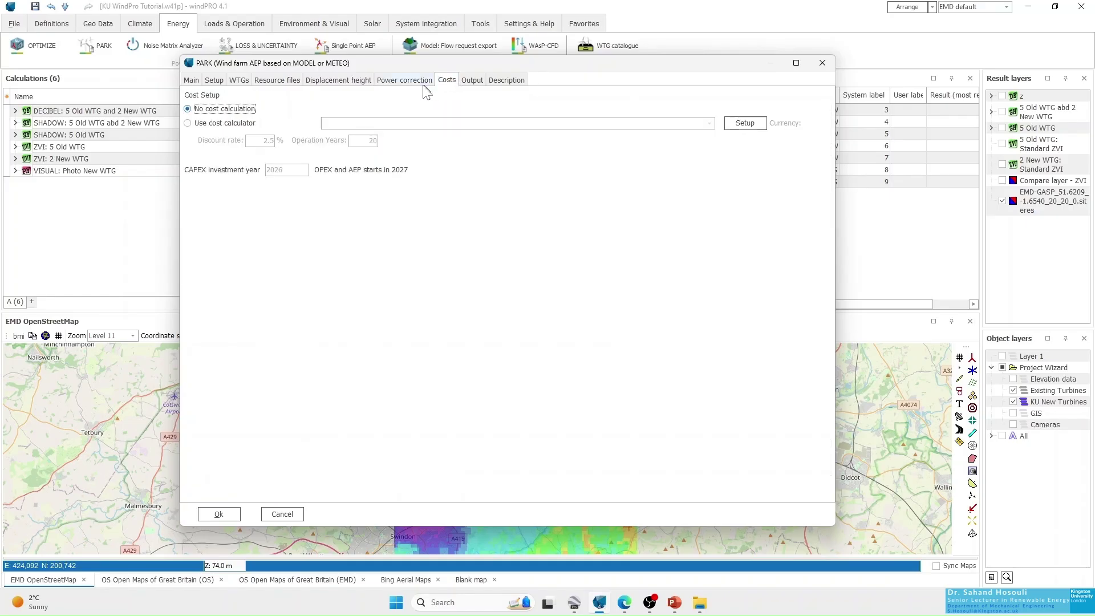
left_click(391, 80)
Enable the cost calculator for the PARK calculation with the Wind Onshore mid end cost model
left_click(193, 125)
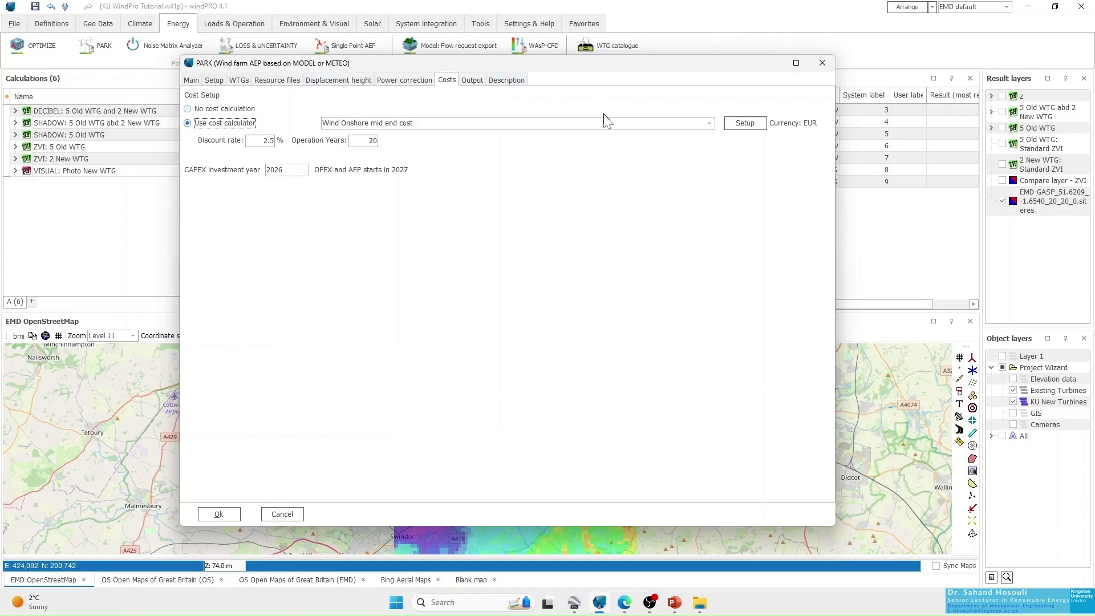
left_click(708, 123)
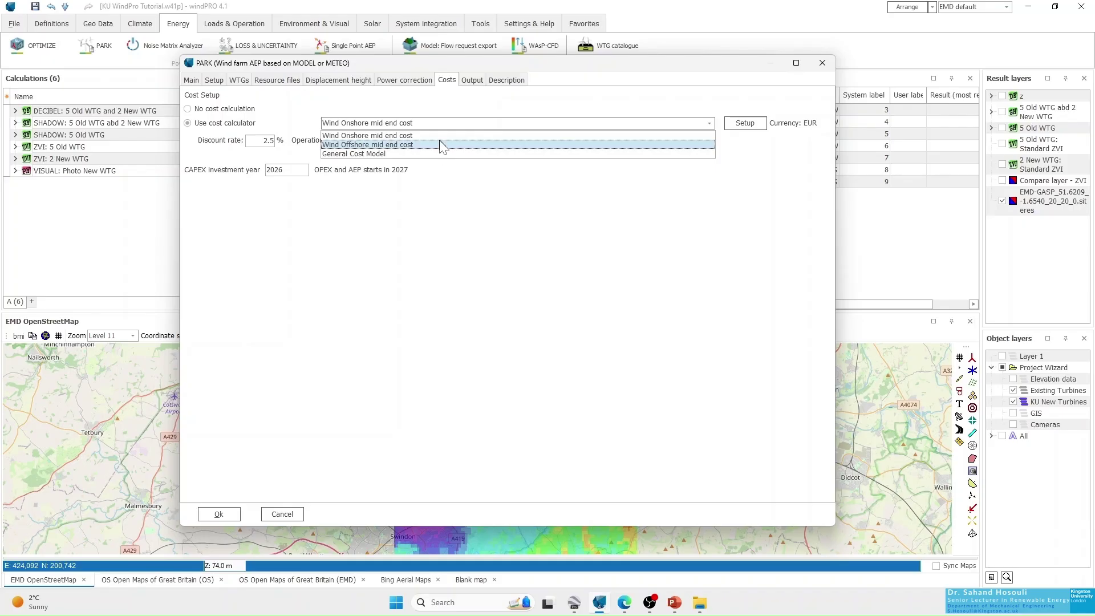
left_click(363, 136)
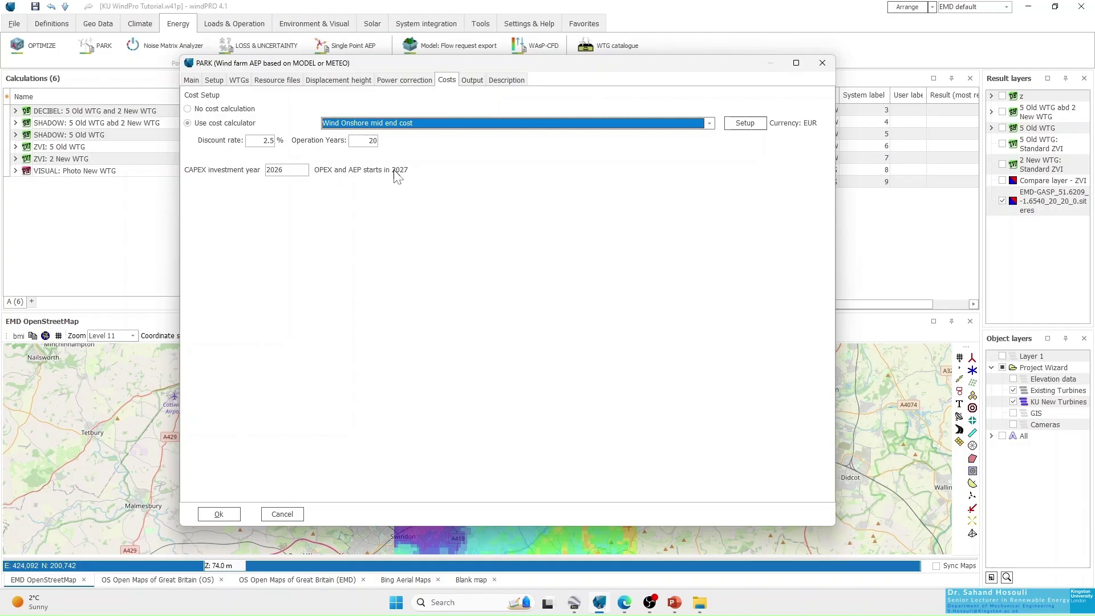
Add the British pound (GBP) in the cost model setup and use it as the currency
left_click(740, 128)
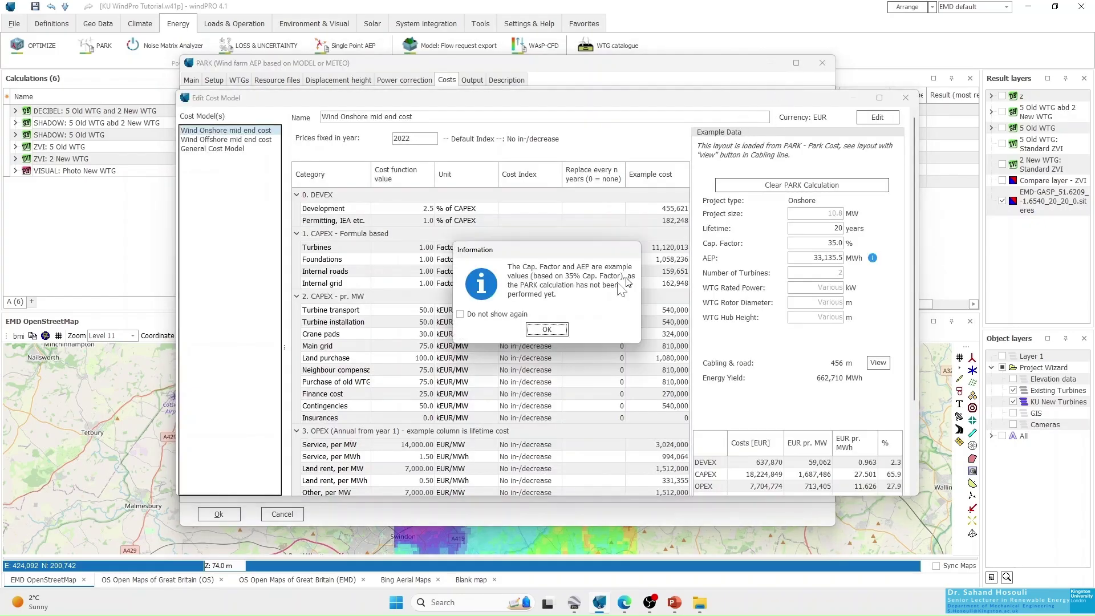
left_click(546, 330)
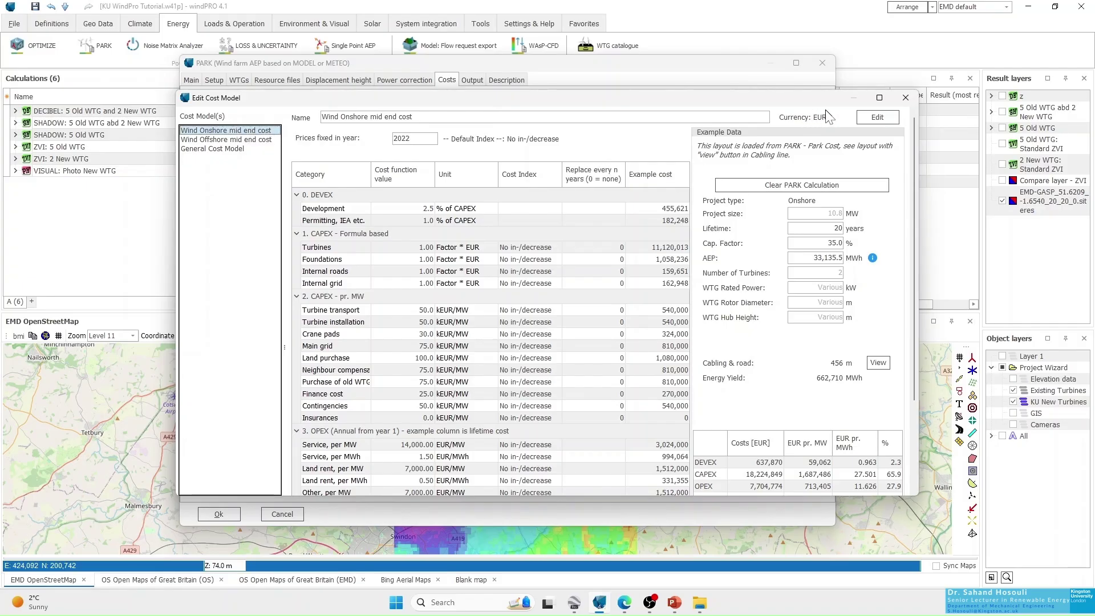
left_click(877, 117)
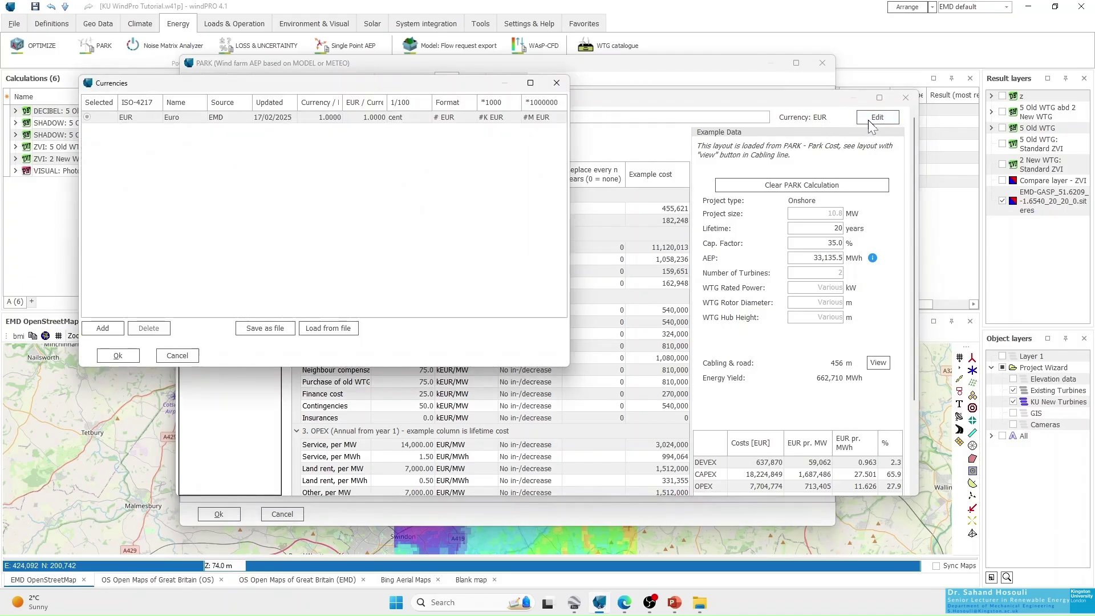
left_click(103, 327)
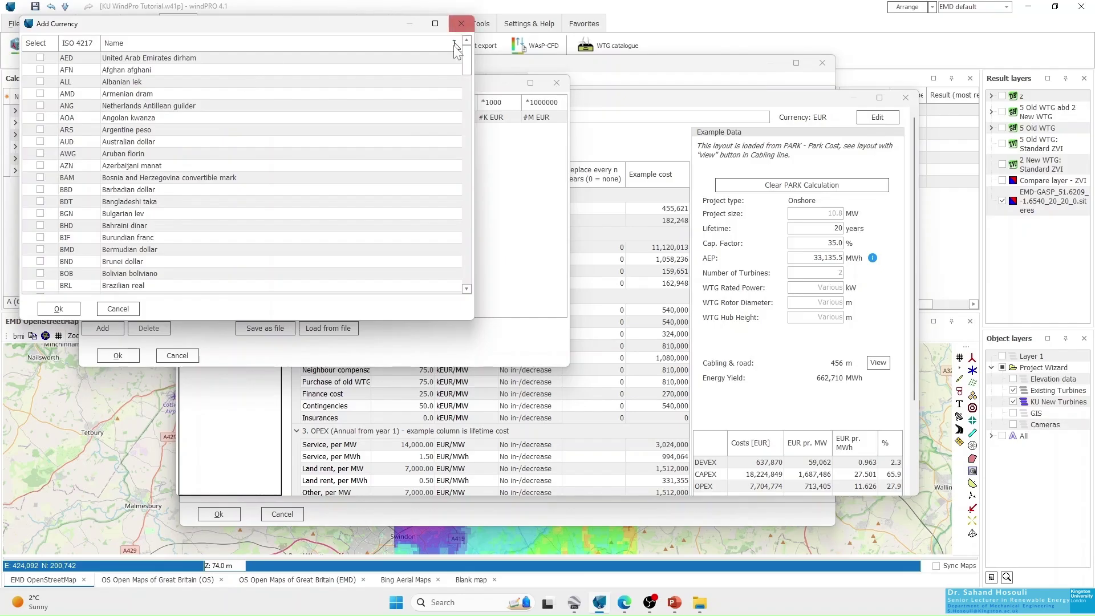
left_click_drag(467, 61, 454, 132)
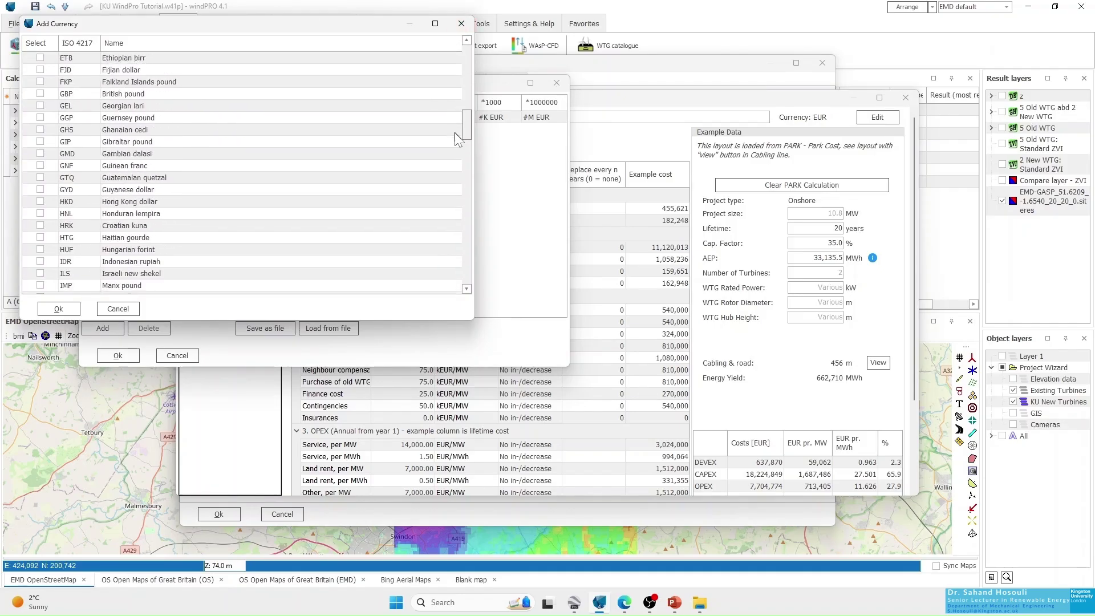
left_click(41, 94)
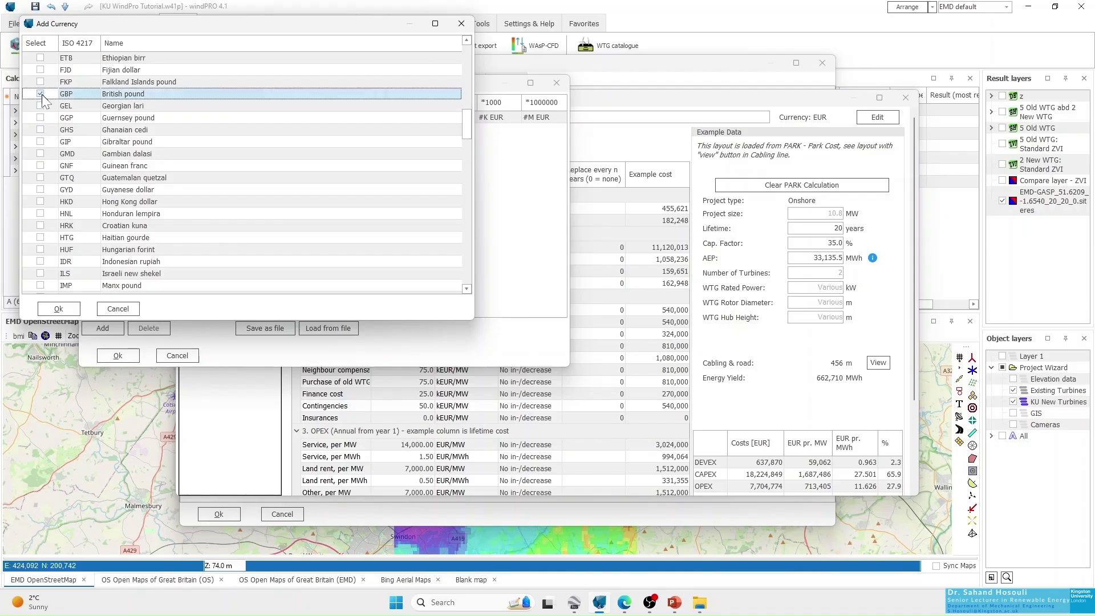
left_click(58, 309)
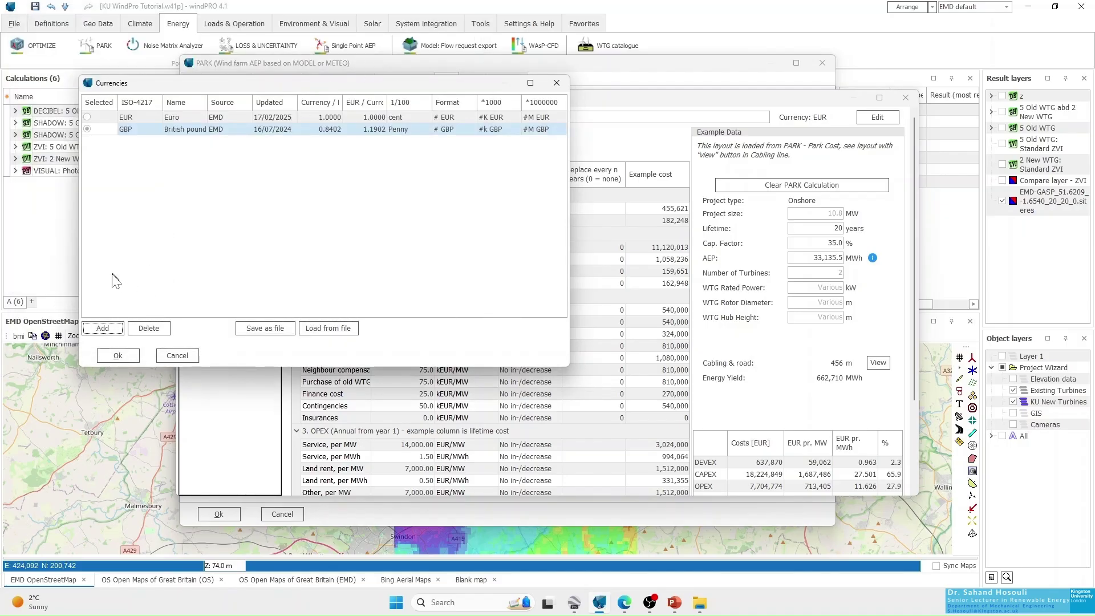
left_click(113, 357)
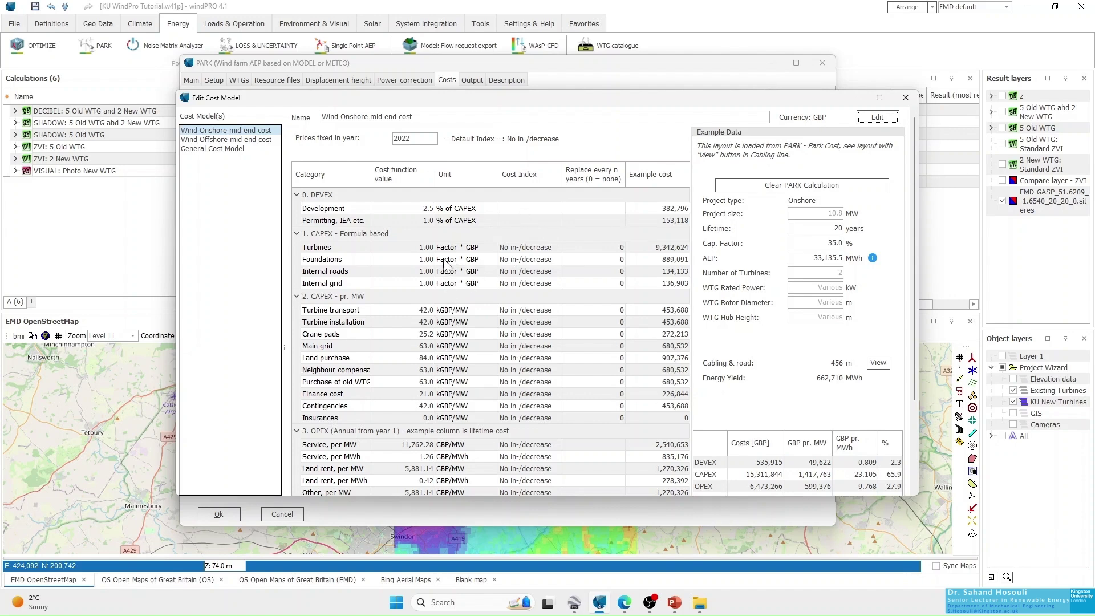
Examine the DEVEX, CAPEX, OPEX and ABEX values and cost totals in the Wind Onshore mid end cost model, and accept the model
scroll(460, 258, "down", 2)
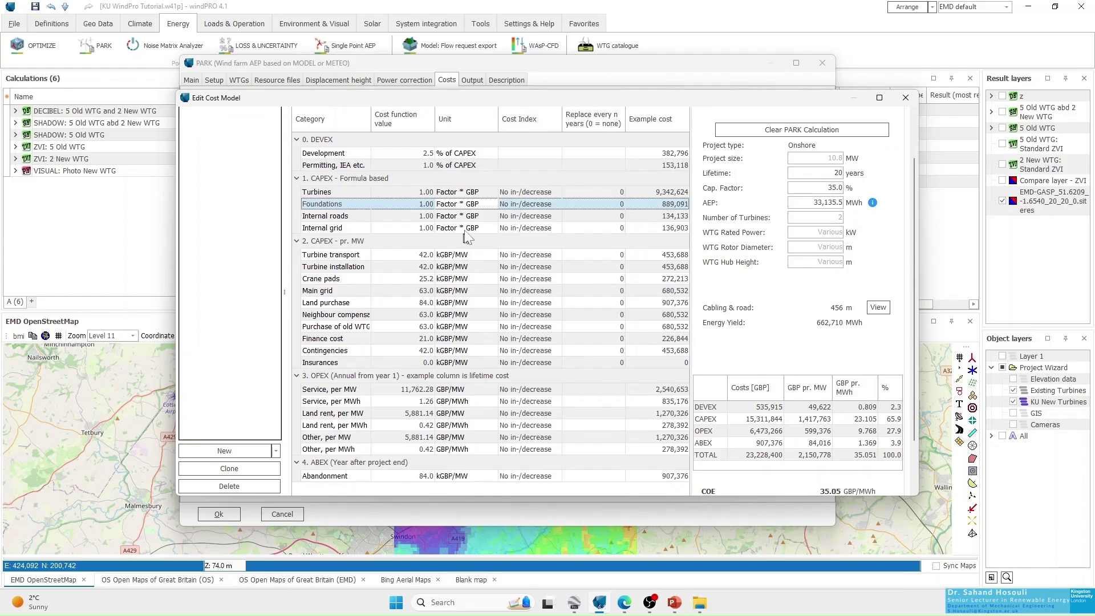
left_click(432, 216)
left_click(426, 255)
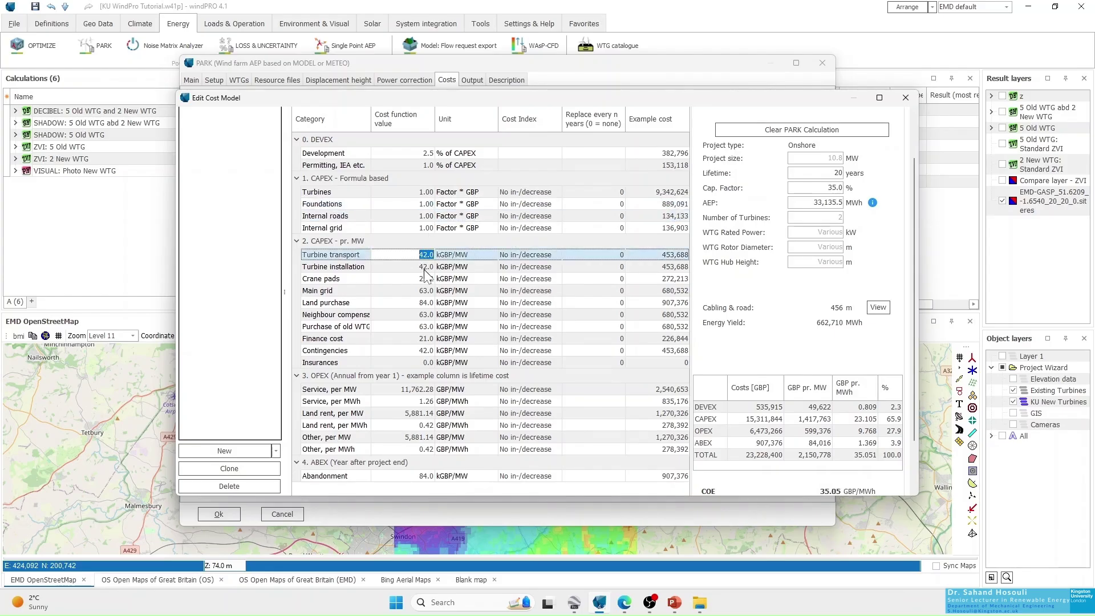
key("Down")
key("Down")
key("Down")
key("Down")
key("Down")
key("Down")
key("Down")
key("Down")
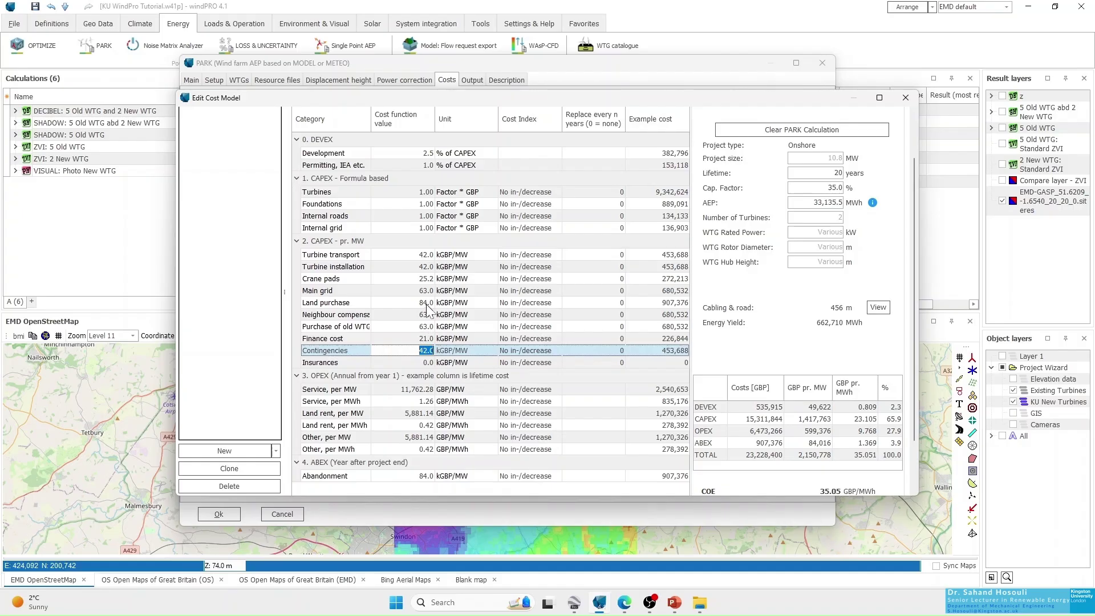
left_click(422, 291)
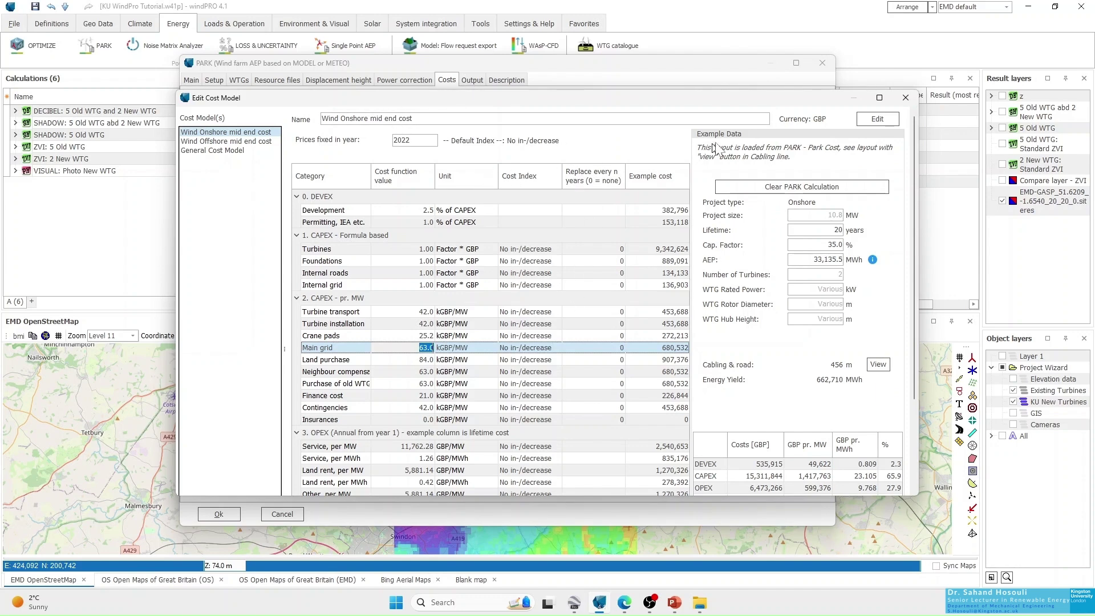
left_click_drag(914, 297, 911, 382)
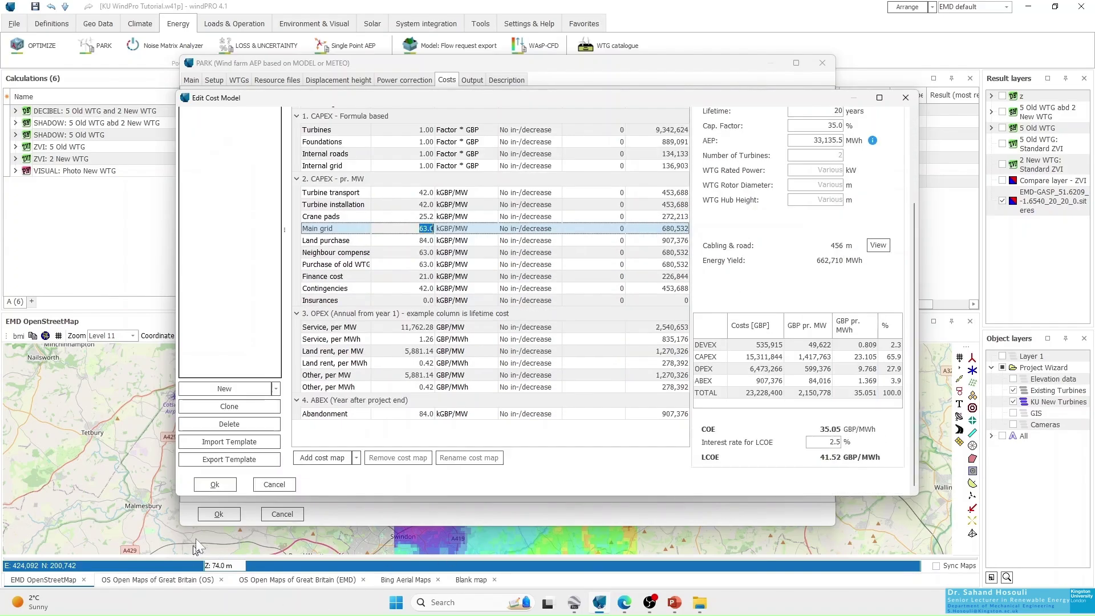
left_click(214, 484)
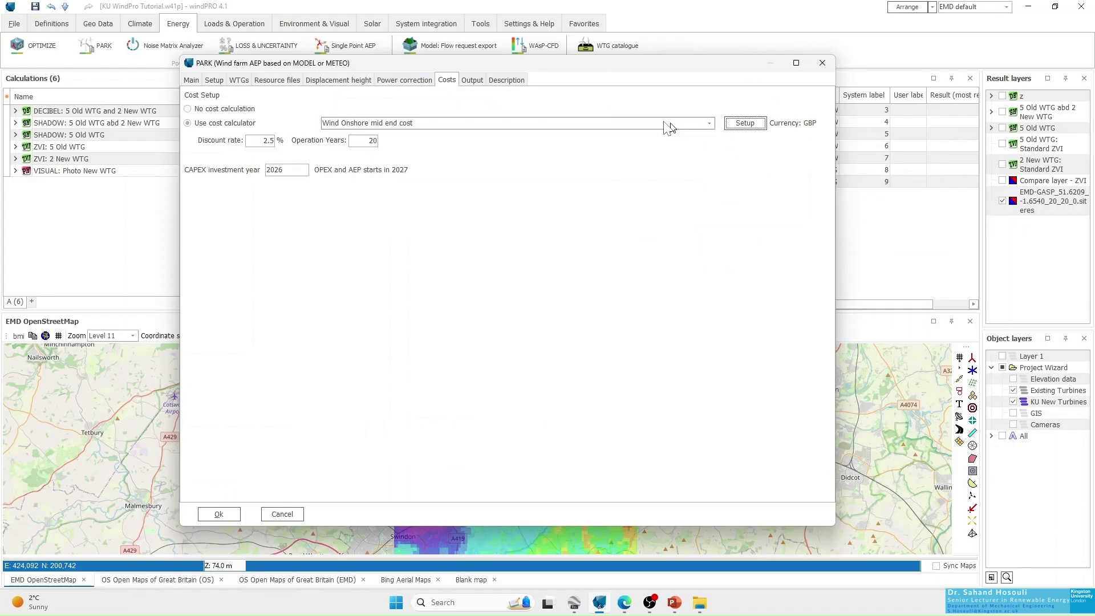
Check the report output settings, accept the PARK setup and run the calculation immediately
left_click(471, 83)
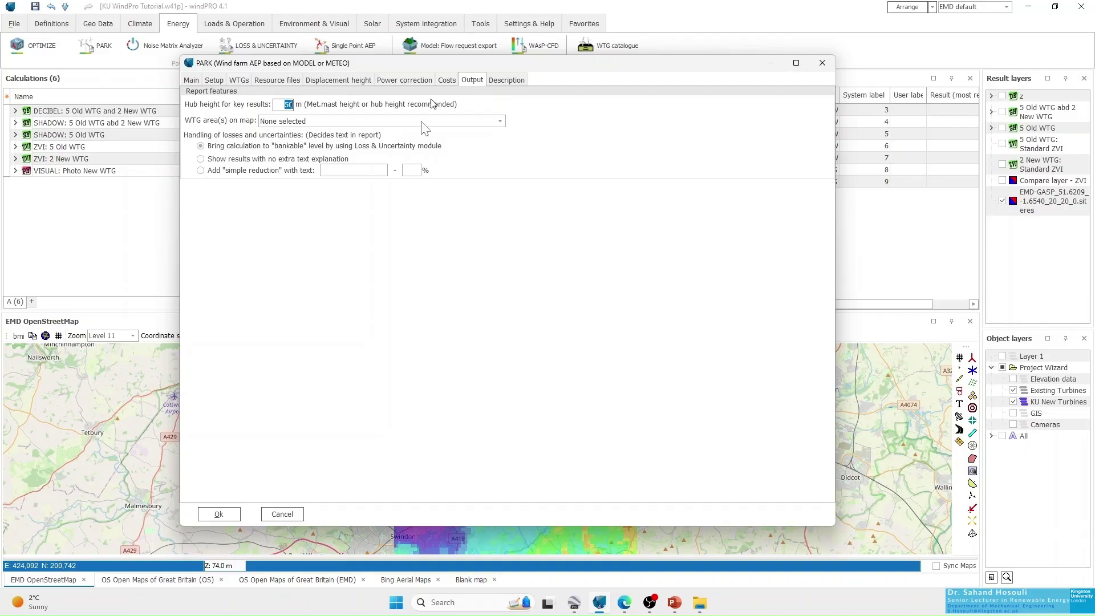
left_click(219, 514)
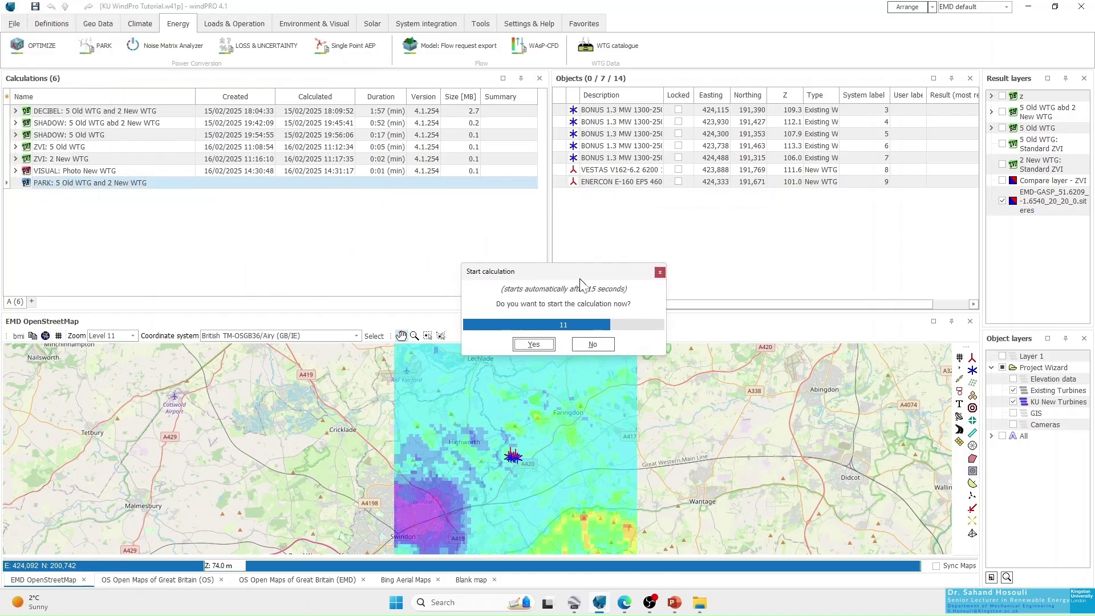
left_click(533, 344)
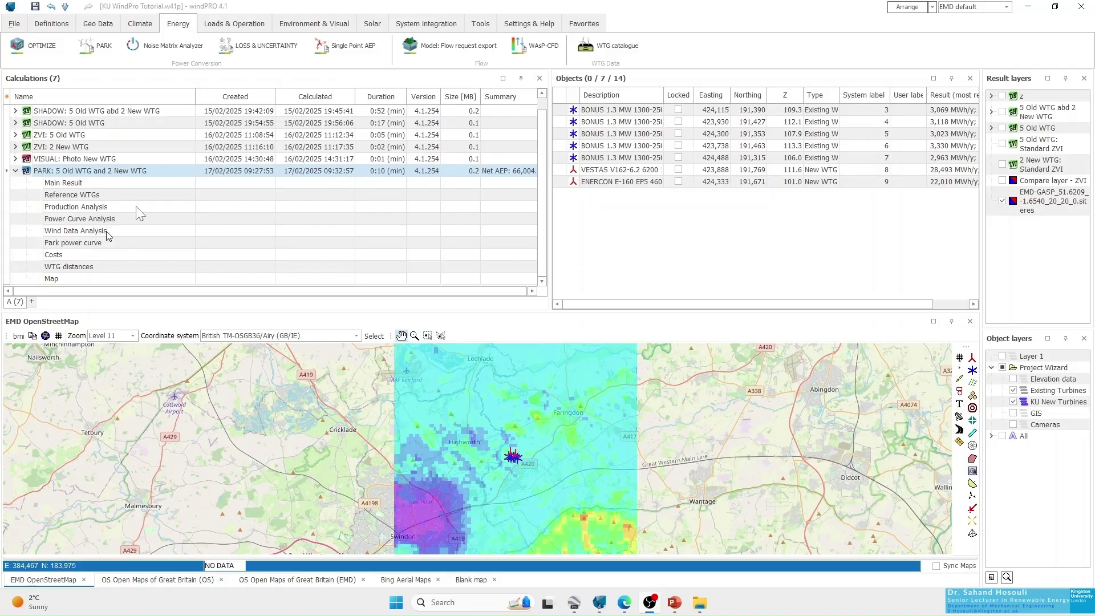
Show the legend of the EMD-GASP wind resource result layer, examine its mean wind speed classes and close it
right_click(1024, 200)
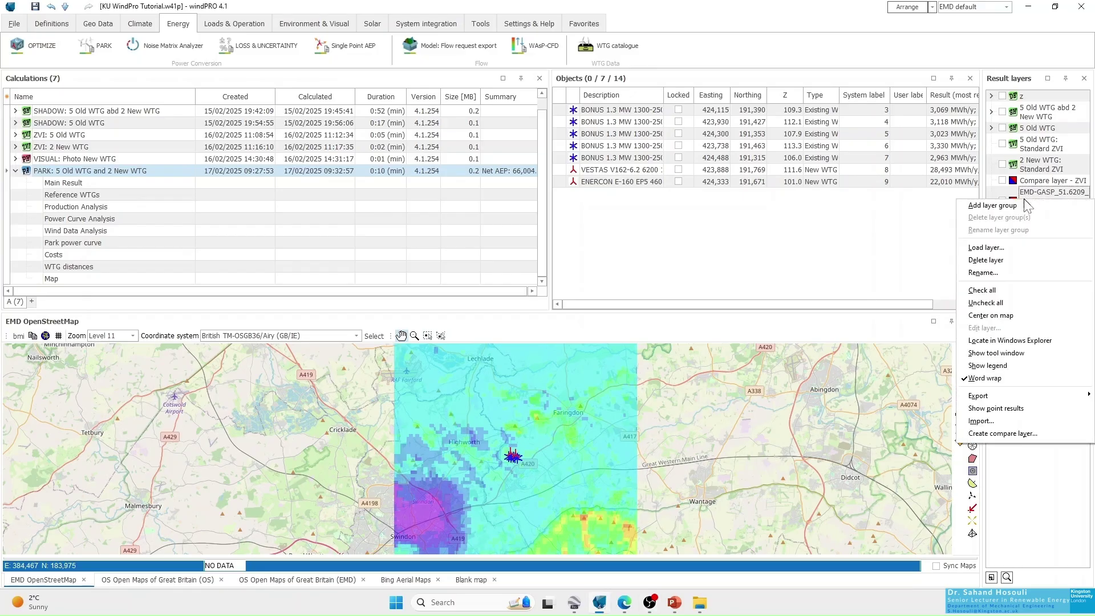
left_click(986, 366)
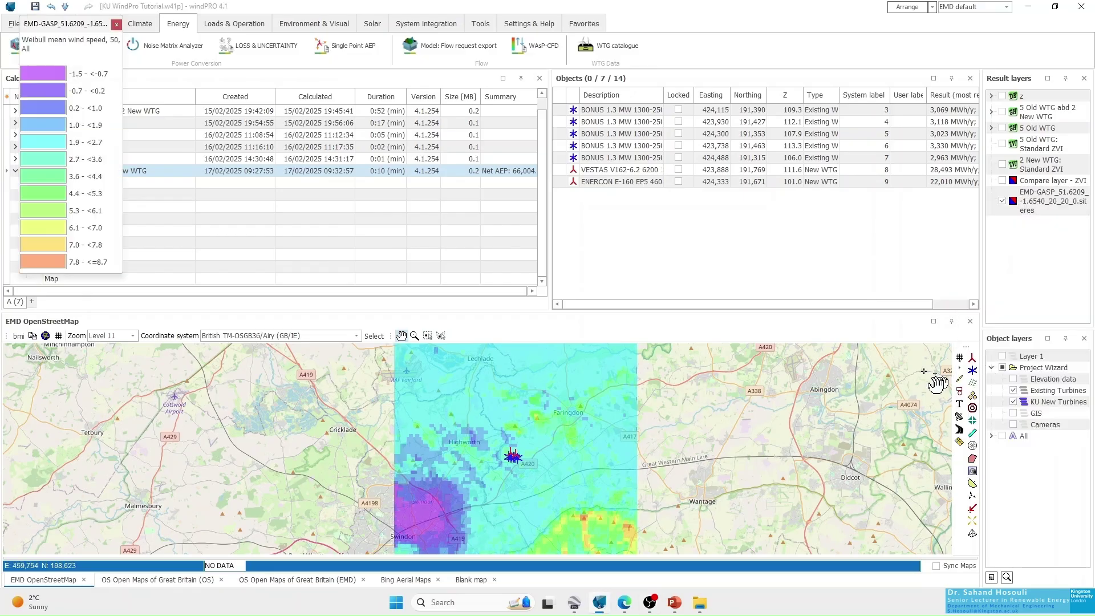
left_click_drag(74, 26, 309, 275)
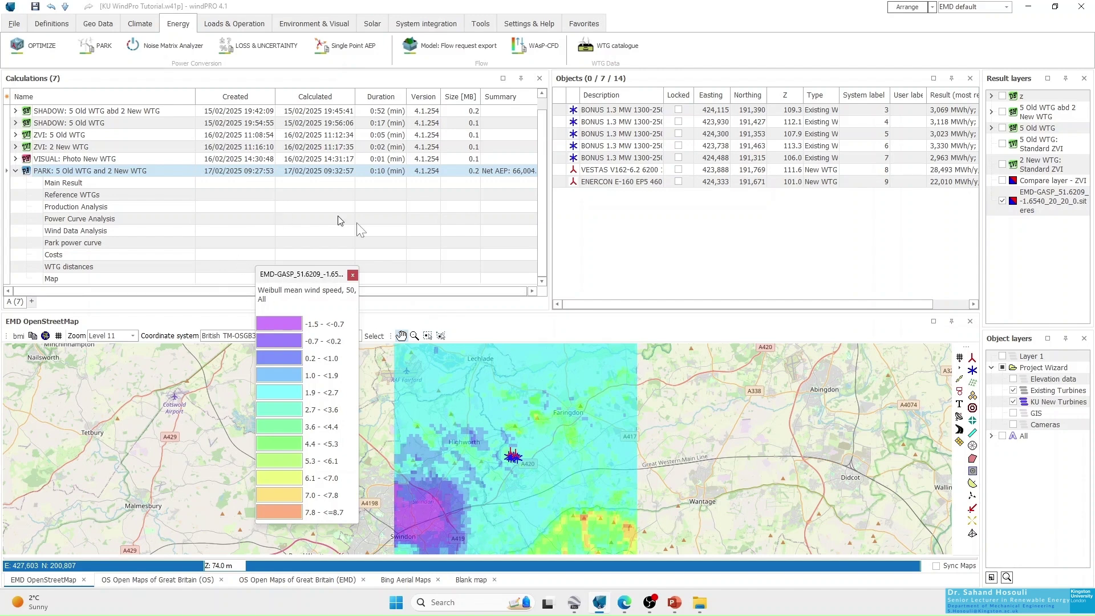
left_click(353, 275)
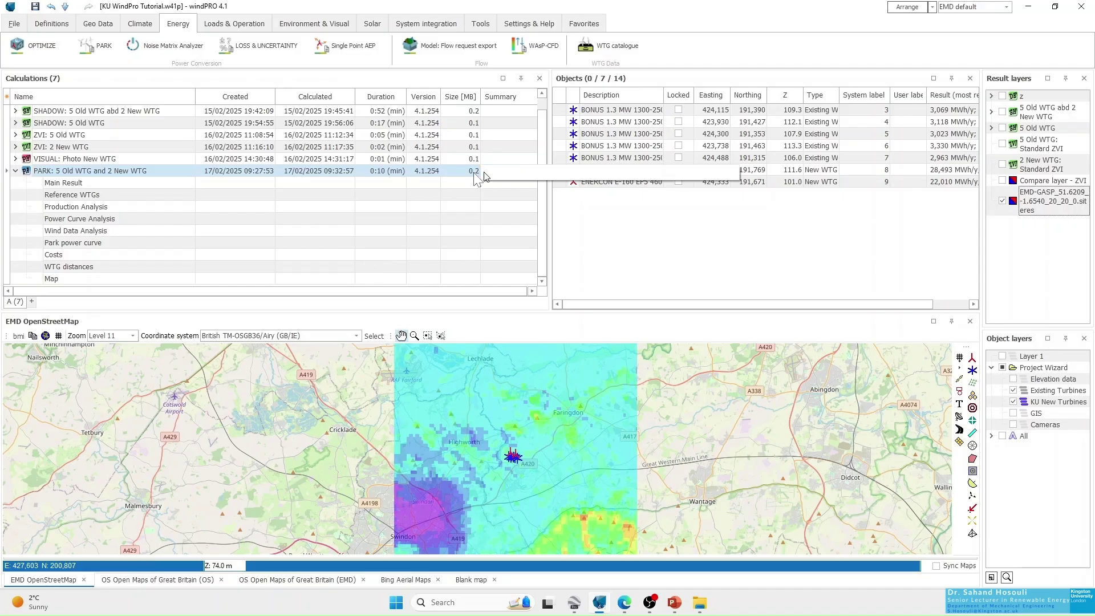
Open the report setup for the PARK calculation of 5 old and 2 new WTGs and preview all its reports in an enlarged window
right_click(47, 171)
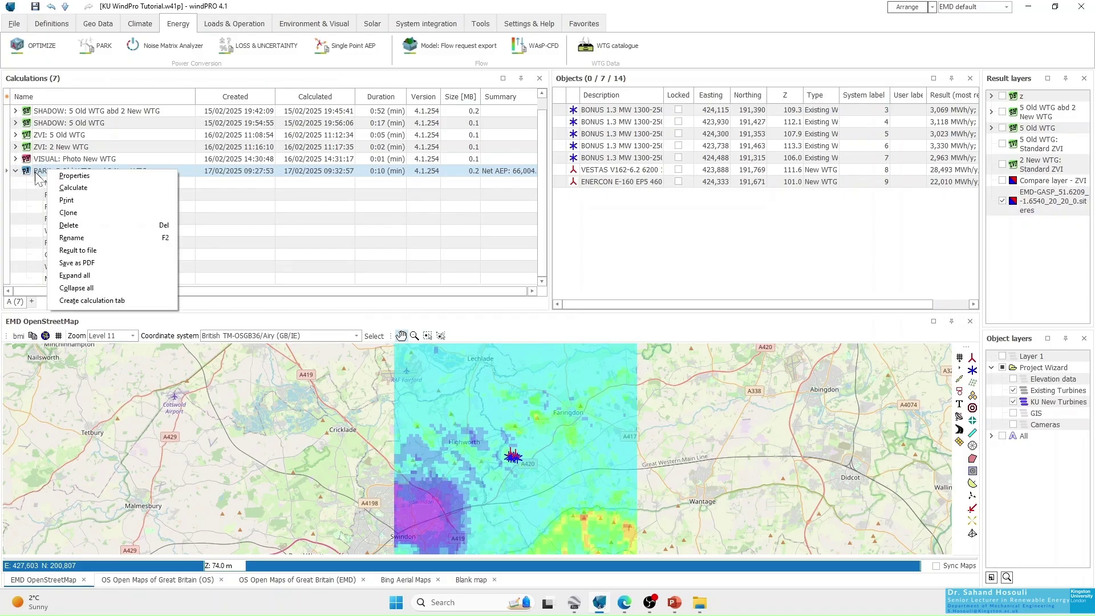
right_click(44, 171)
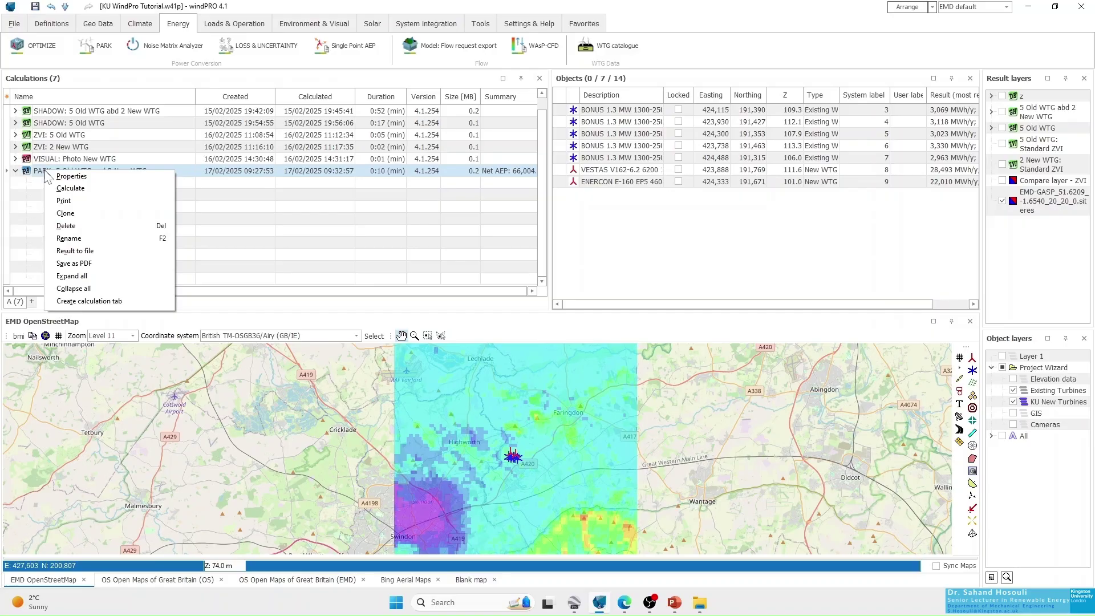
left_click(87, 203)
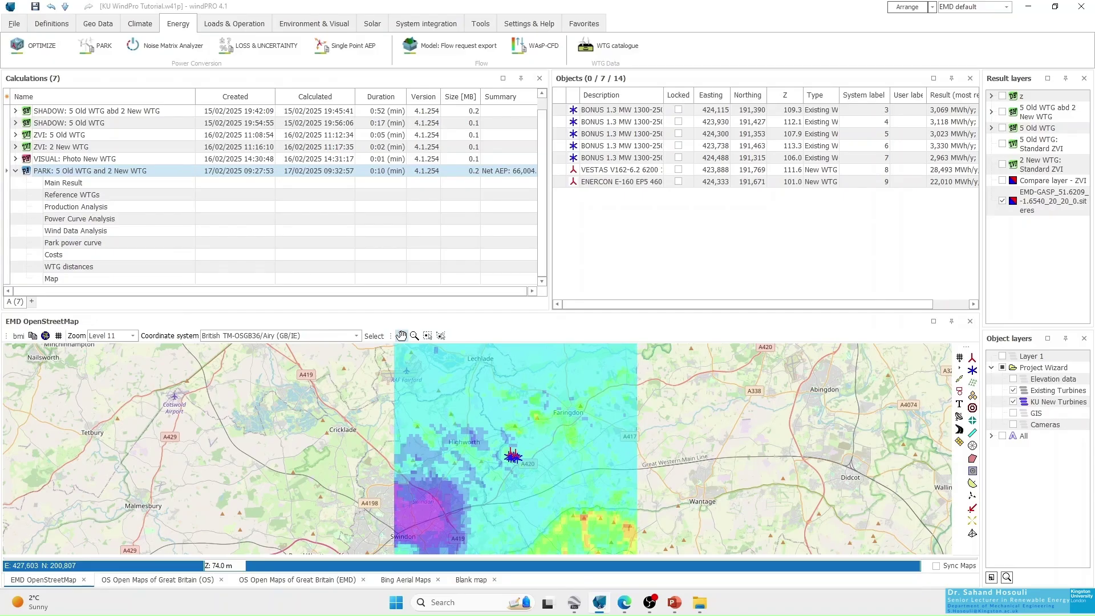
left_click_drag(143, 7, 457, 147)
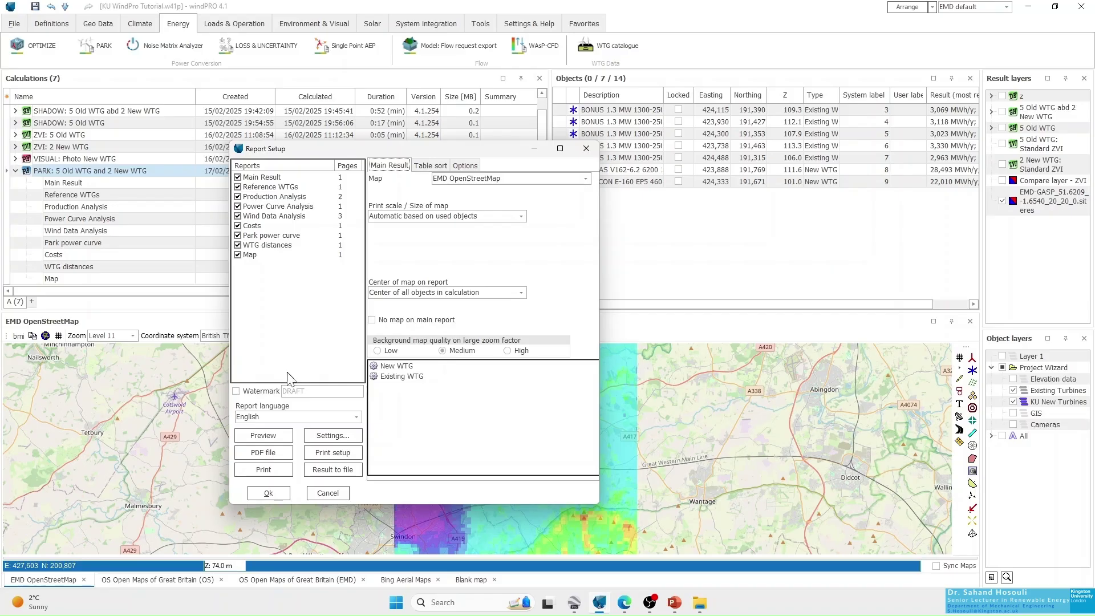
left_click(259, 437)
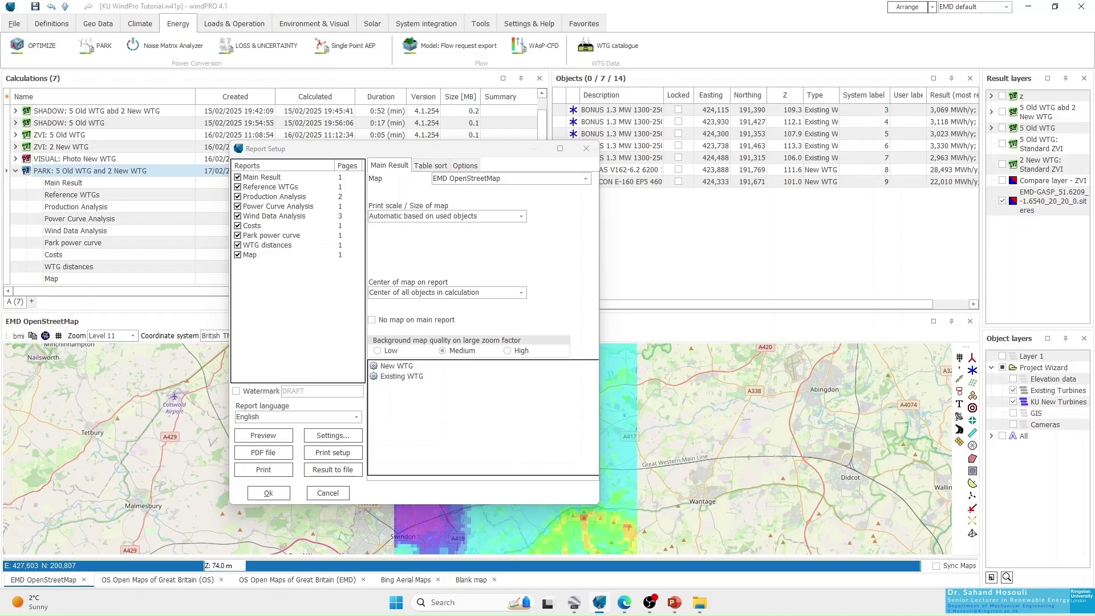
left_click(263, 435)
left_click_drag(104, 71, 389, 43)
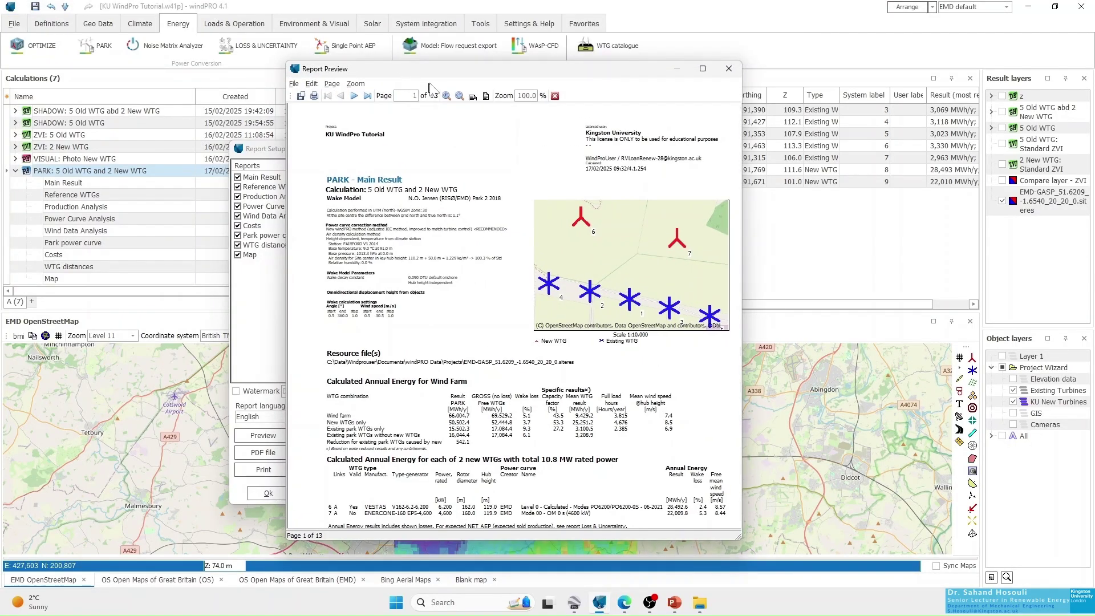
left_click_drag(454, 77, 393, 48)
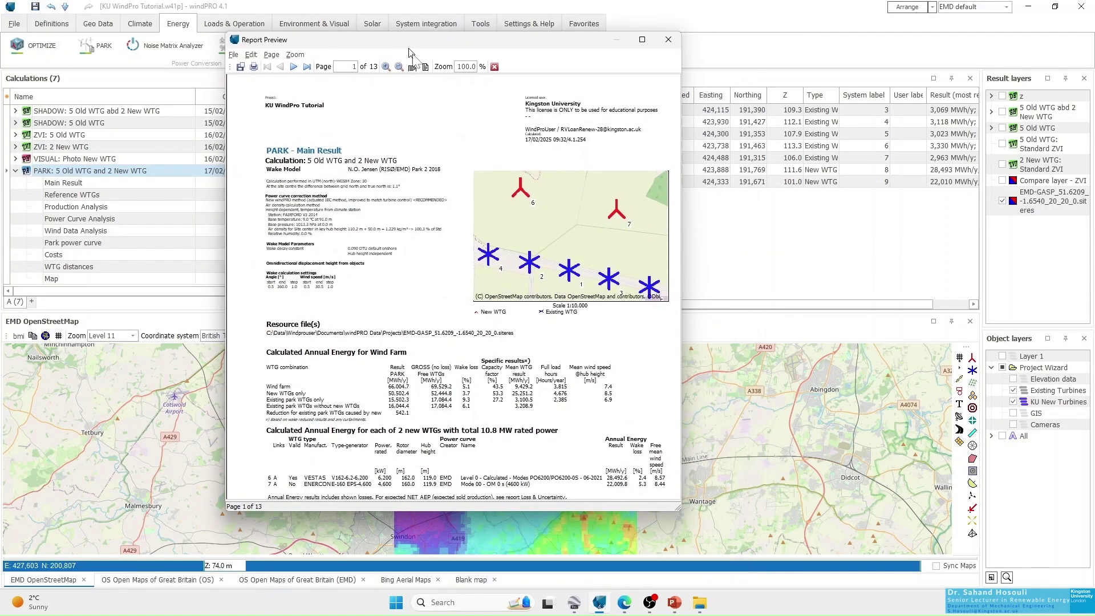
left_click_drag(679, 509, 735, 531)
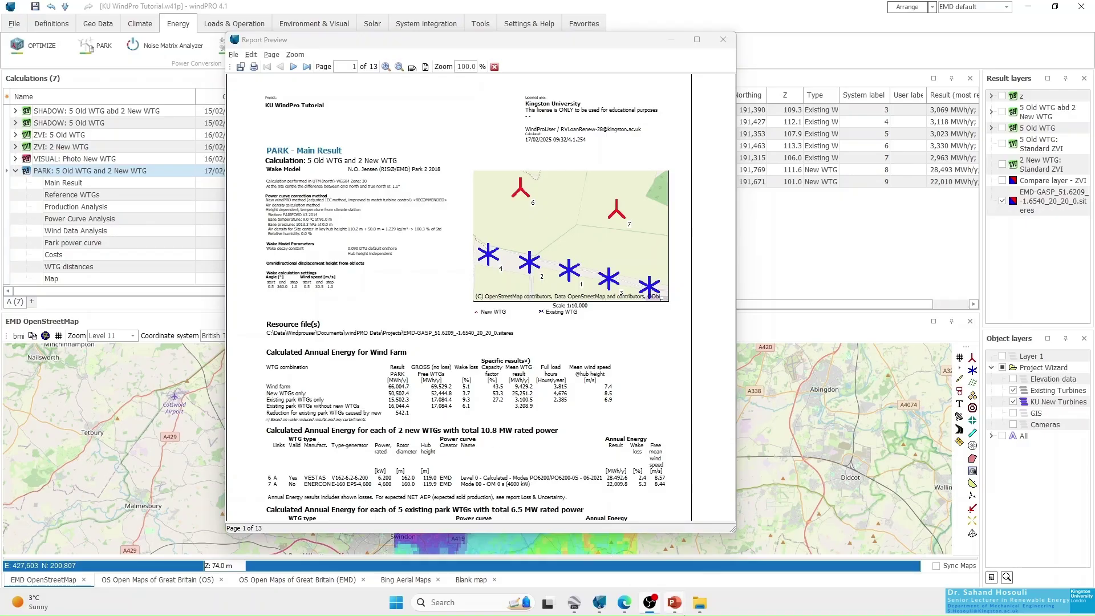
Switch to the PowerPoint slide with Westmill Wind farm's monthly production figures, read it, and return to the windPRO report preview
mouse_move(674, 602)
left_click(717, 562)
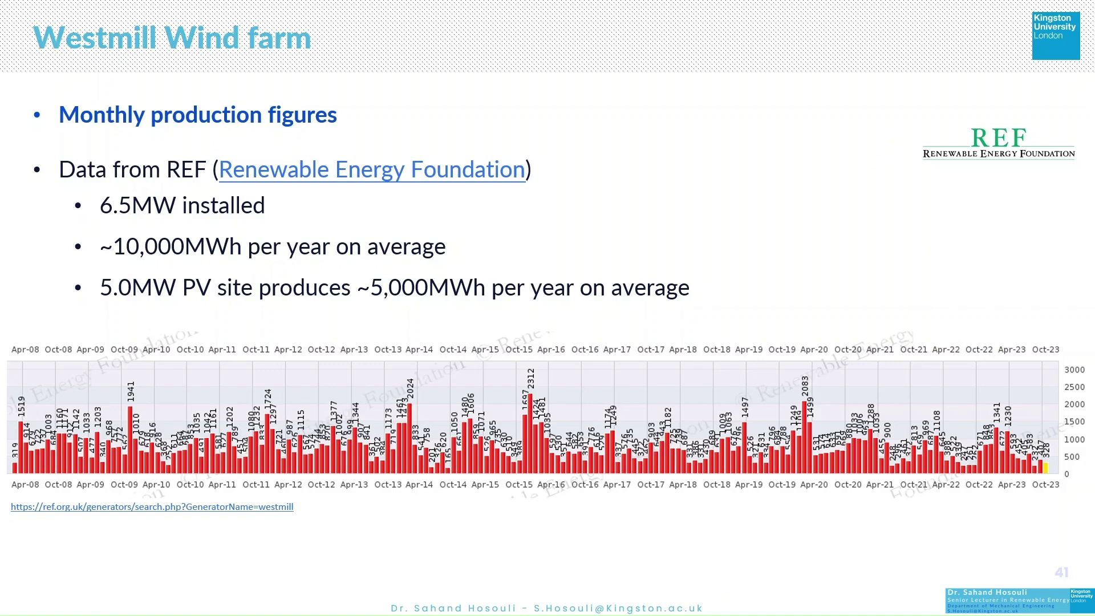
key("alt+Tab")
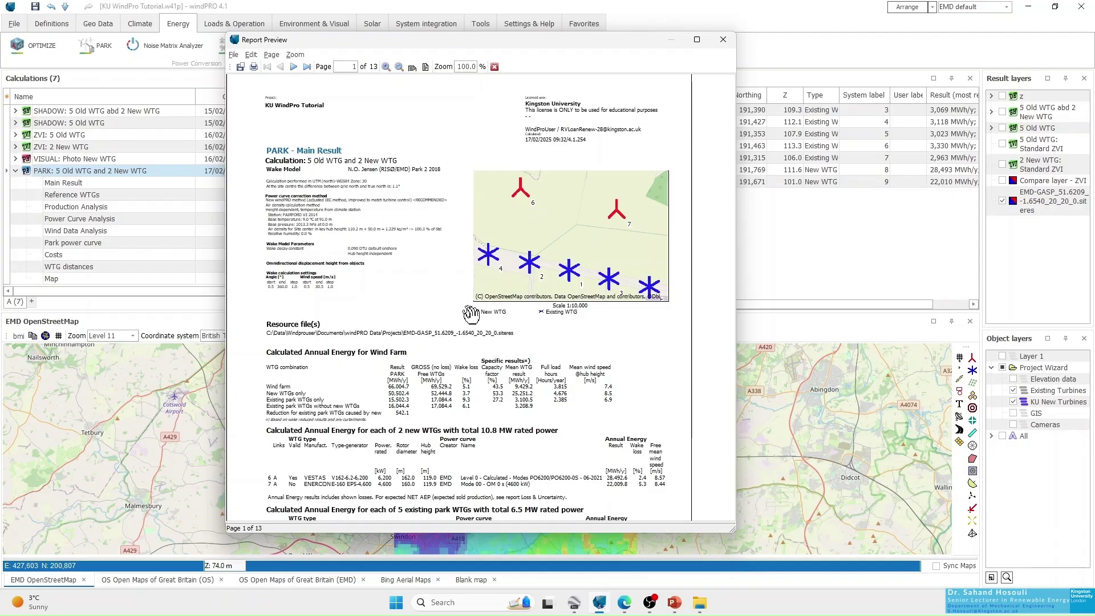
Review the annual energy tables and WTG siting in the PARK Main Result, and the Reference WTGs page
scroll(607, 197, "down", 3)
scroll(599, 205, "up", 3)
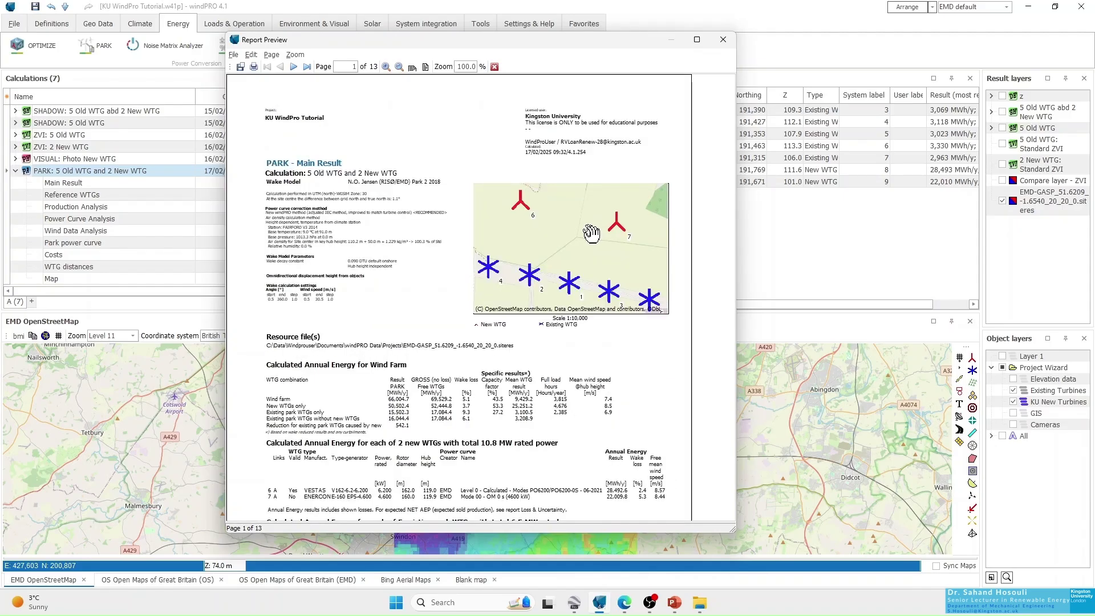
scroll(562, 240, "down", 3)
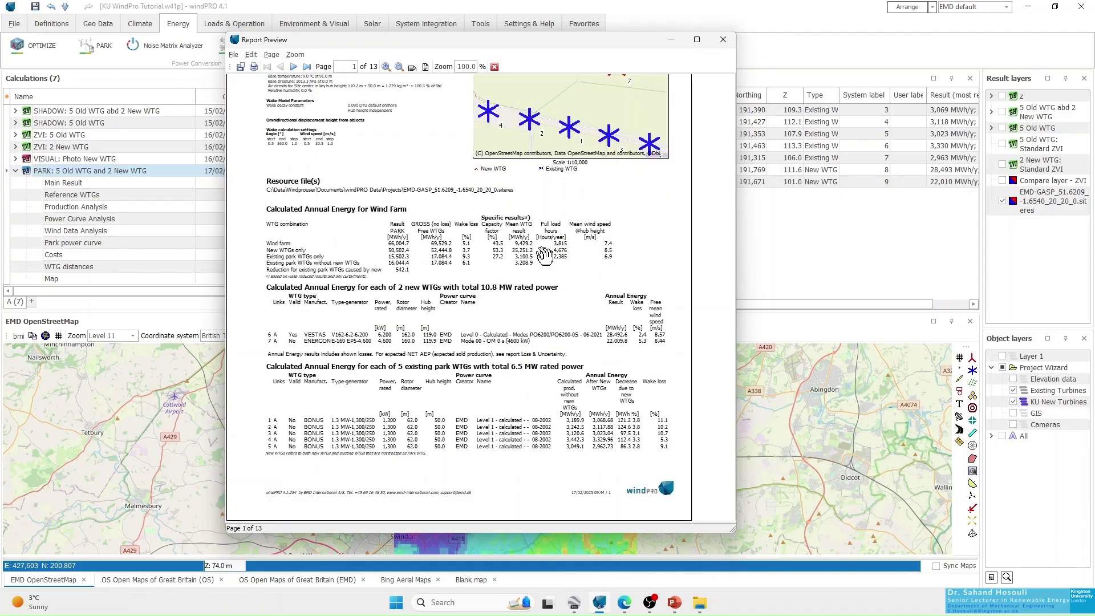
scroll(544, 257, "down", 2)
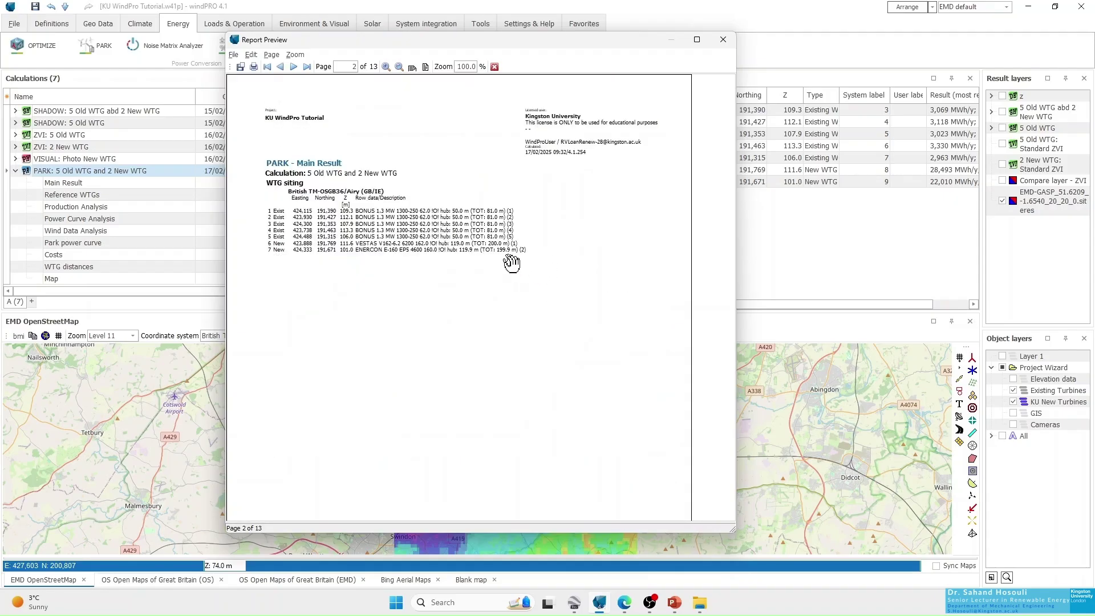
scroll(509, 261, "down", 3)
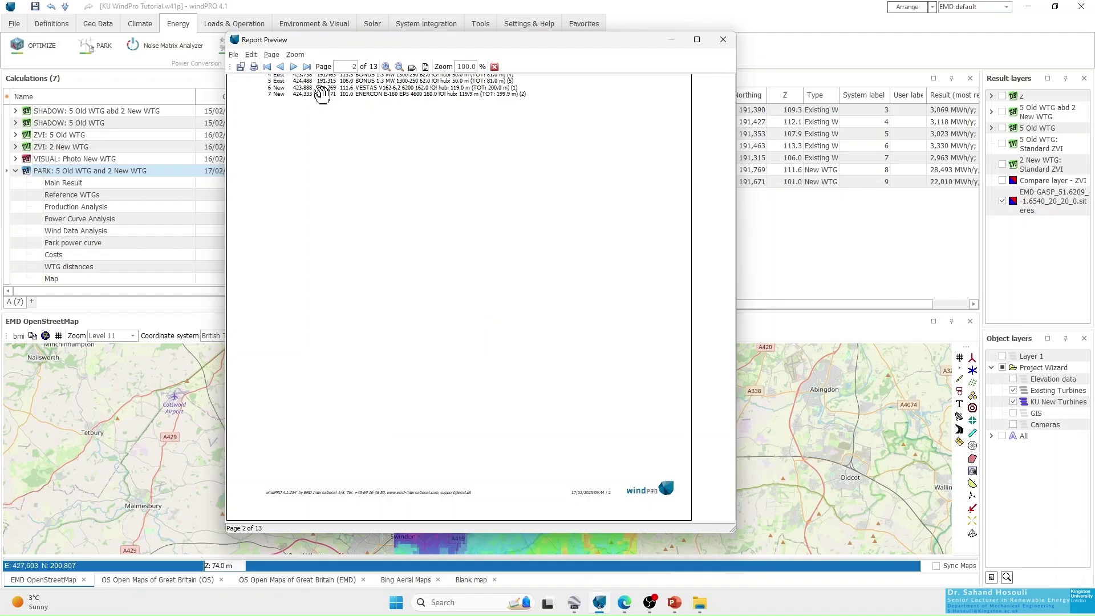
left_click(293, 67)
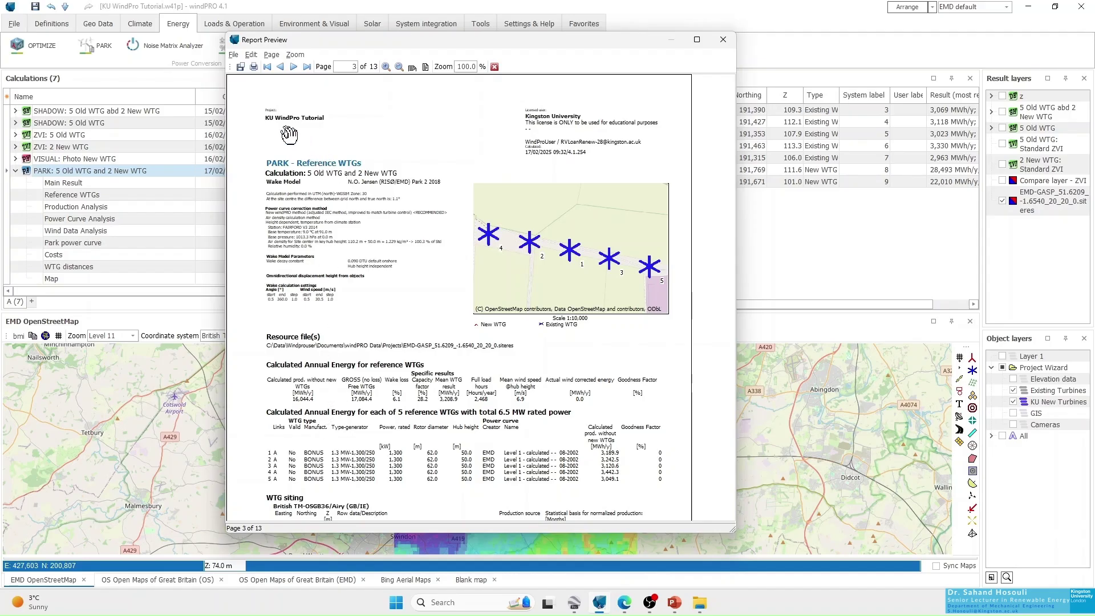
Examine the Production Analysis tables and energy-per-sector charts for all new WTGs, enlarged, and for all existing WTGs
left_click(293, 67)
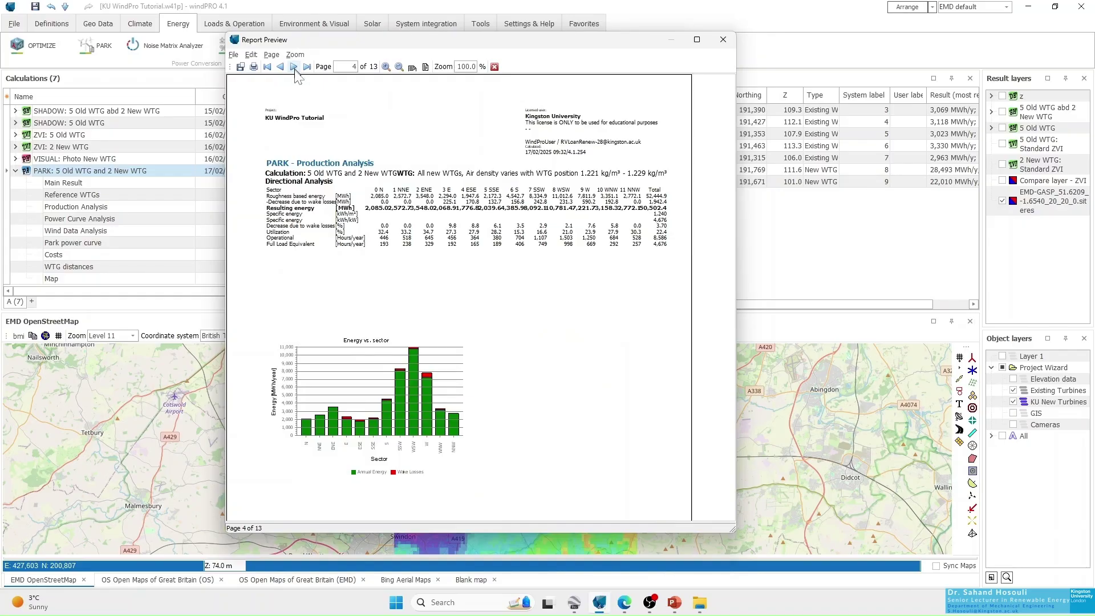
left_click(385, 67)
left_click(386, 66)
scroll(459, 314, "down", 3)
scroll(464, 280, "down", 1)
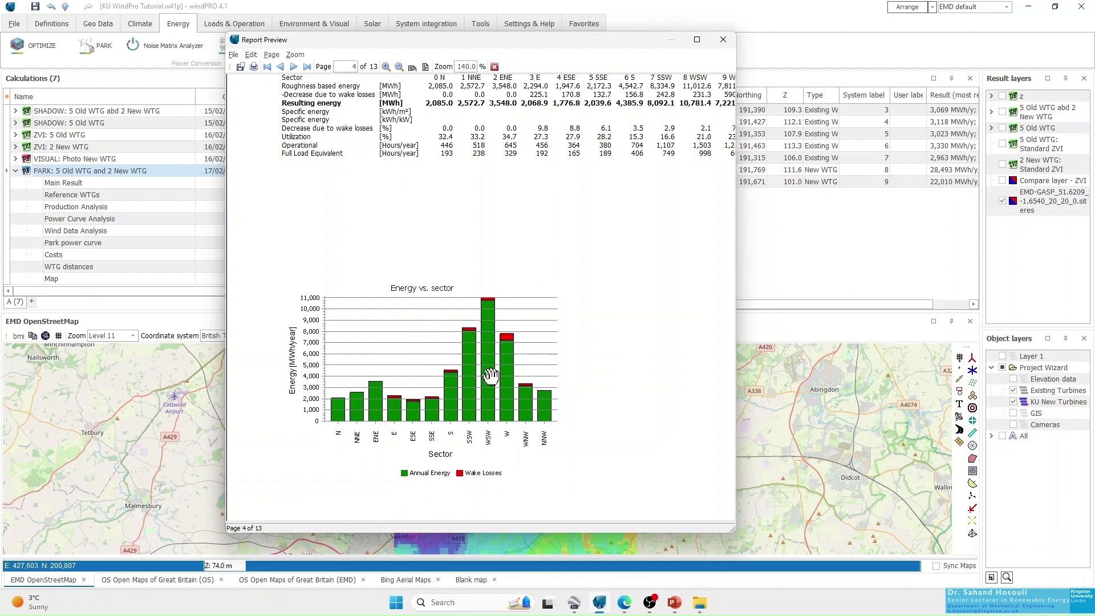
left_click_drag(648, 211, 608, 286)
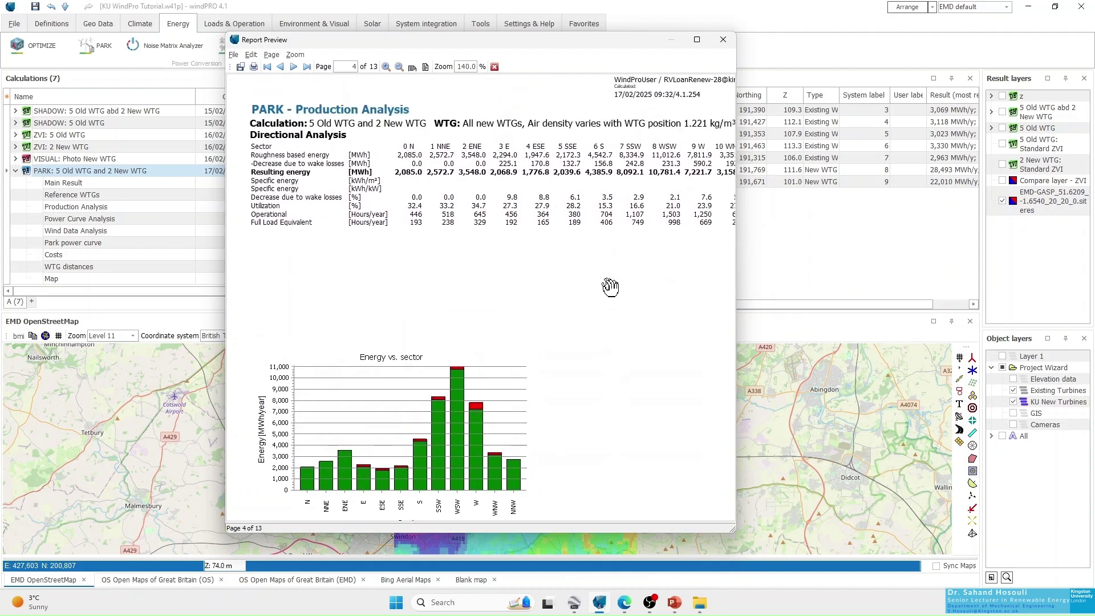
left_click(400, 67)
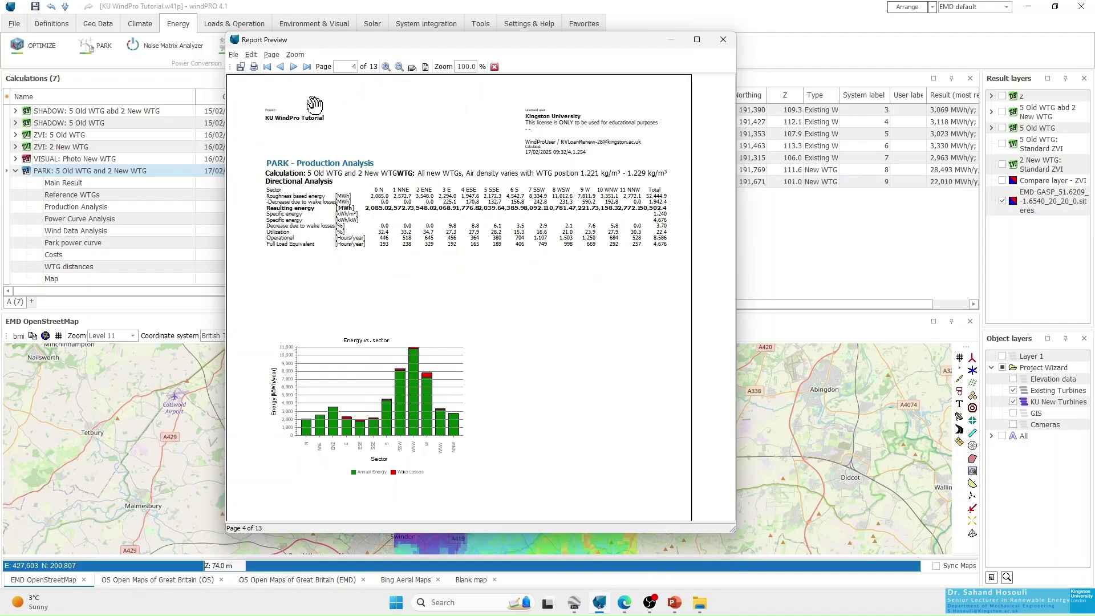
left_click(292, 67)
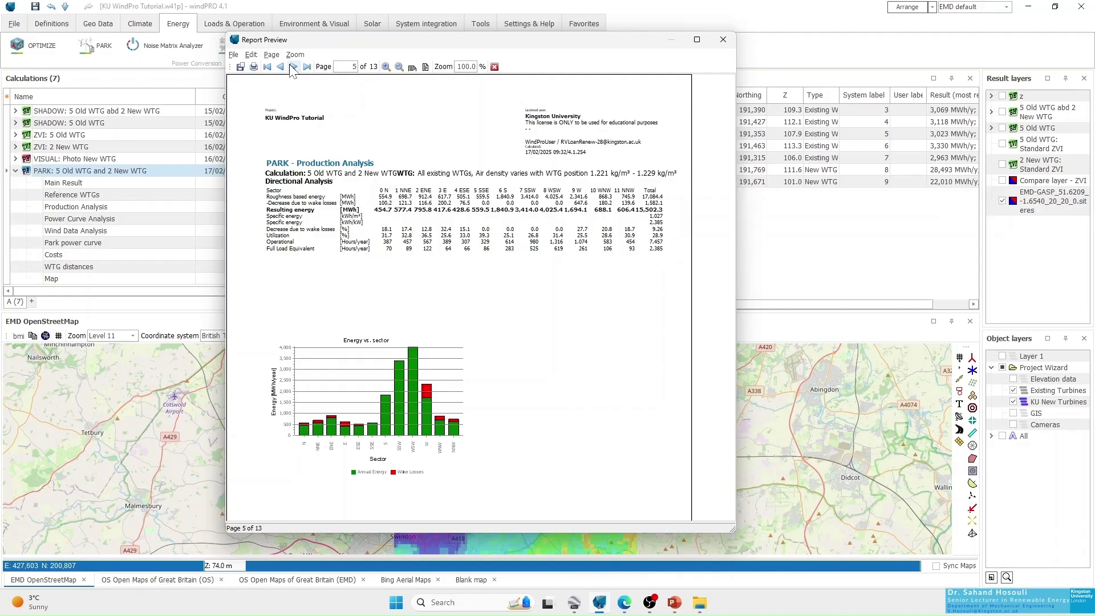
Examine the Power Curve Analysis of the VESTAS V162-6.2 turbine, including its power, Cp and Ct curves
left_click(292, 66)
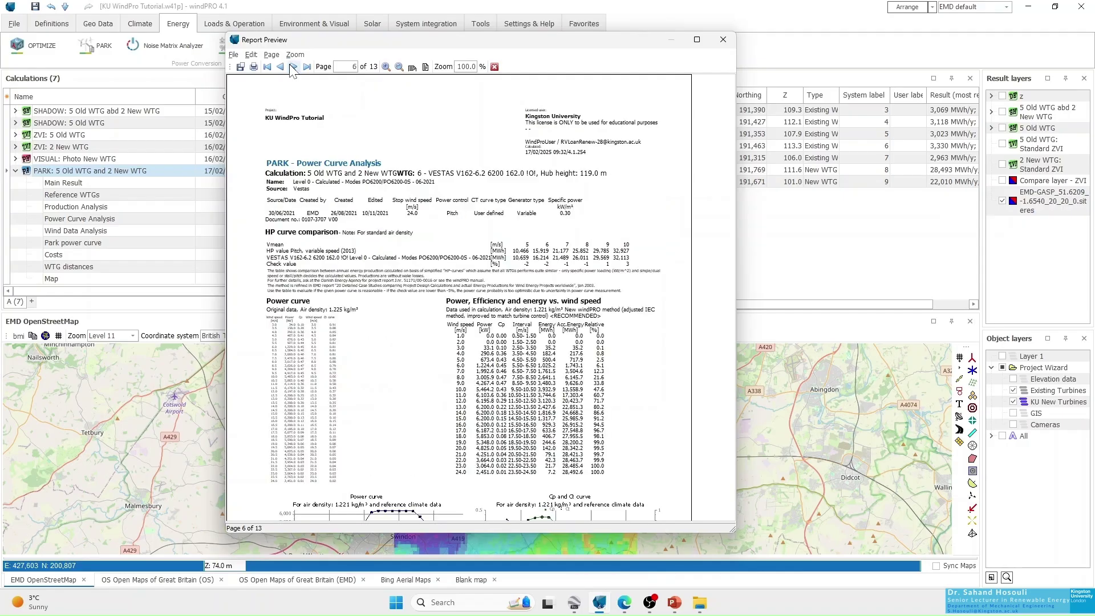
scroll(370, 303, "down", 3)
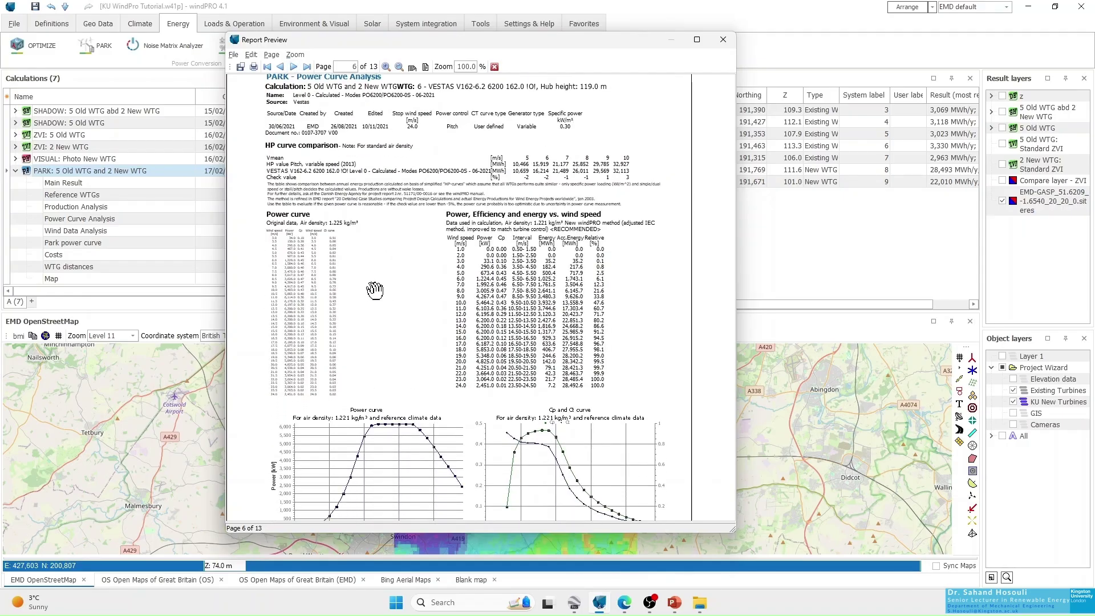
scroll(375, 295, "down", 3)
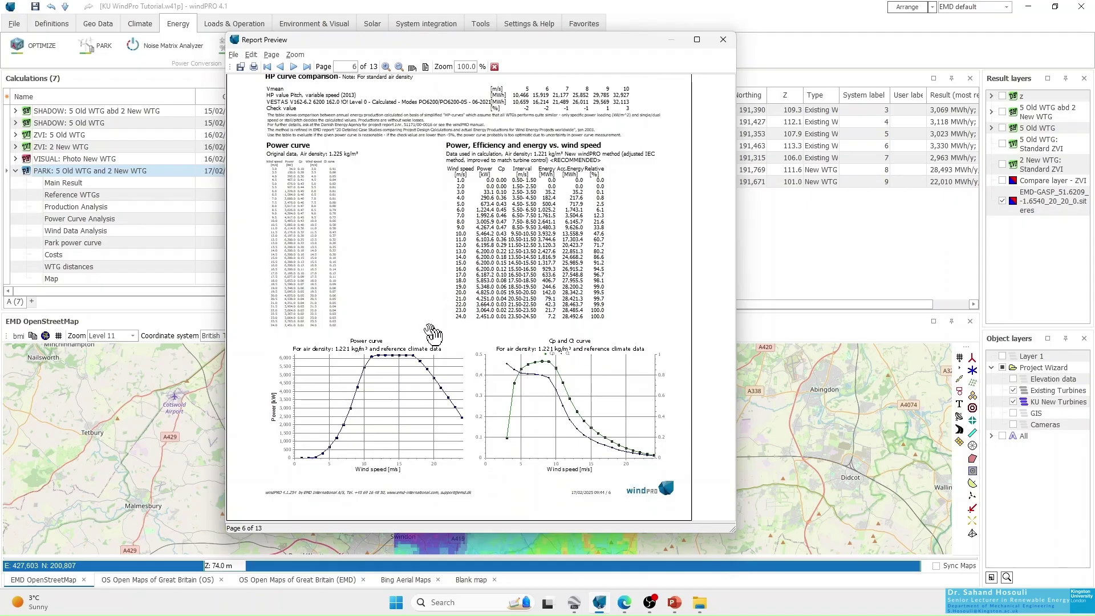
left_click_drag(375, 221, 329, 388)
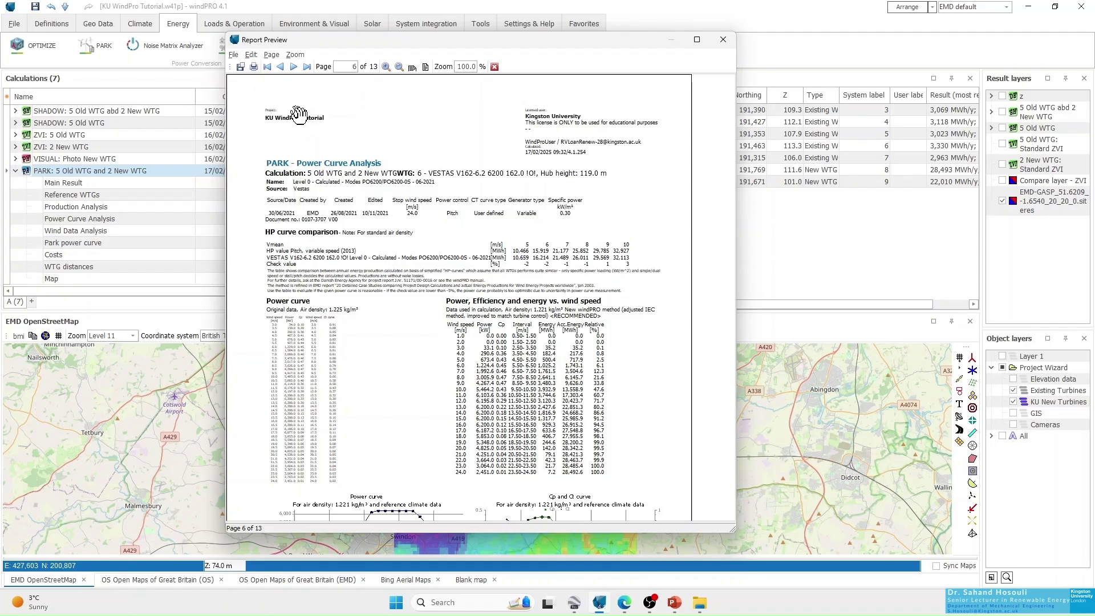
Review the Wind Data Analysis page with the Weibull data, Weibull distribution and energy rose
left_click(293, 67)
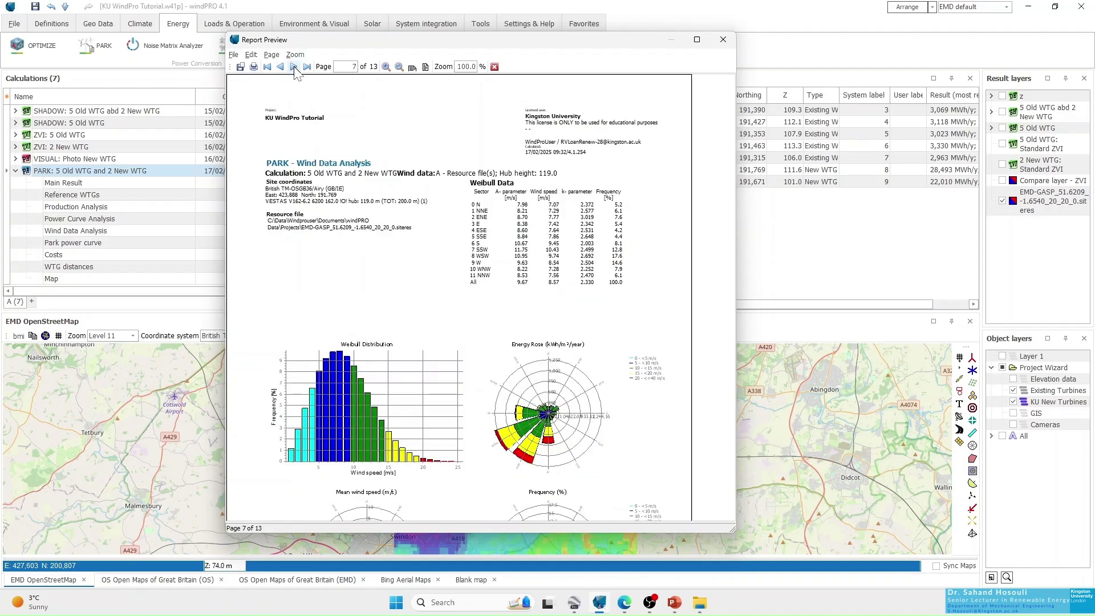
scroll(447, 305, "down", 3)
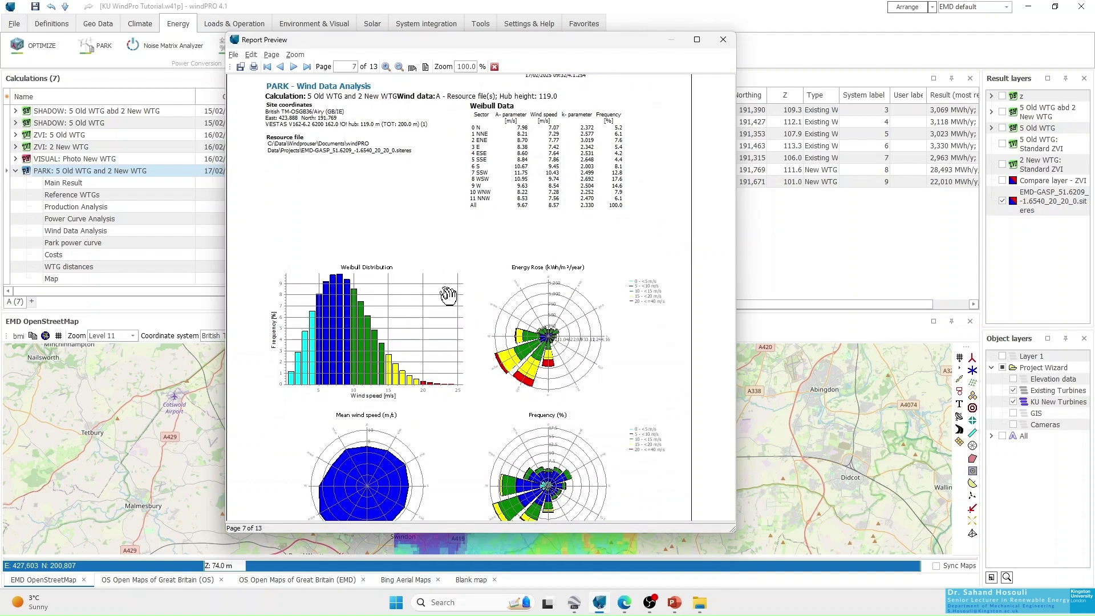
left_click_drag(448, 295, 428, 349)
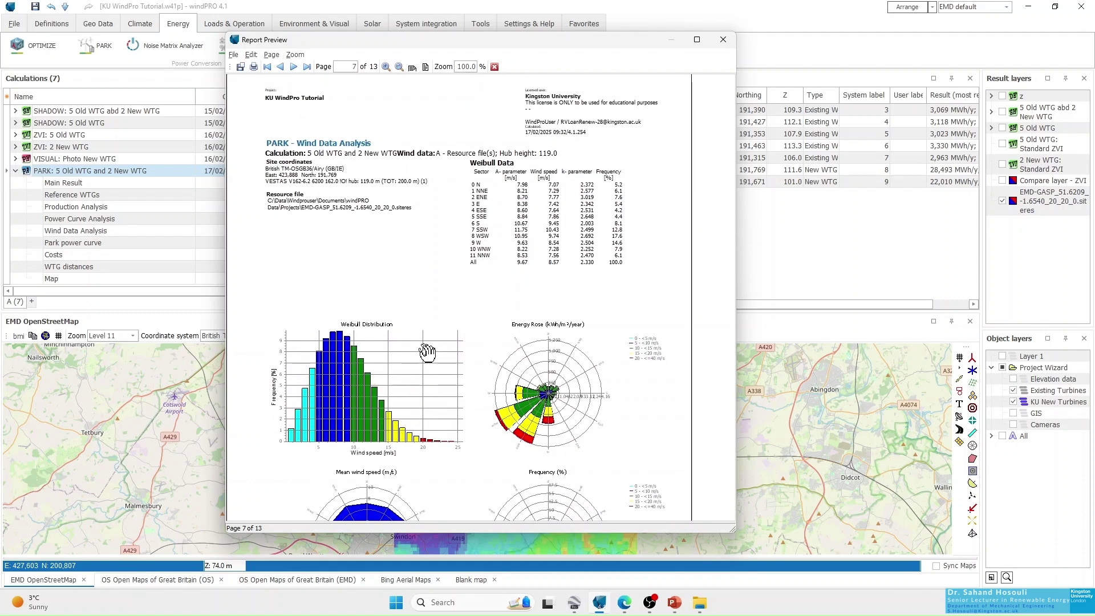
left_click(281, 67)
left_click(291, 68)
Read through the Park power curve table and its description, and bring up the Costs page of the report
left_click(291, 68)
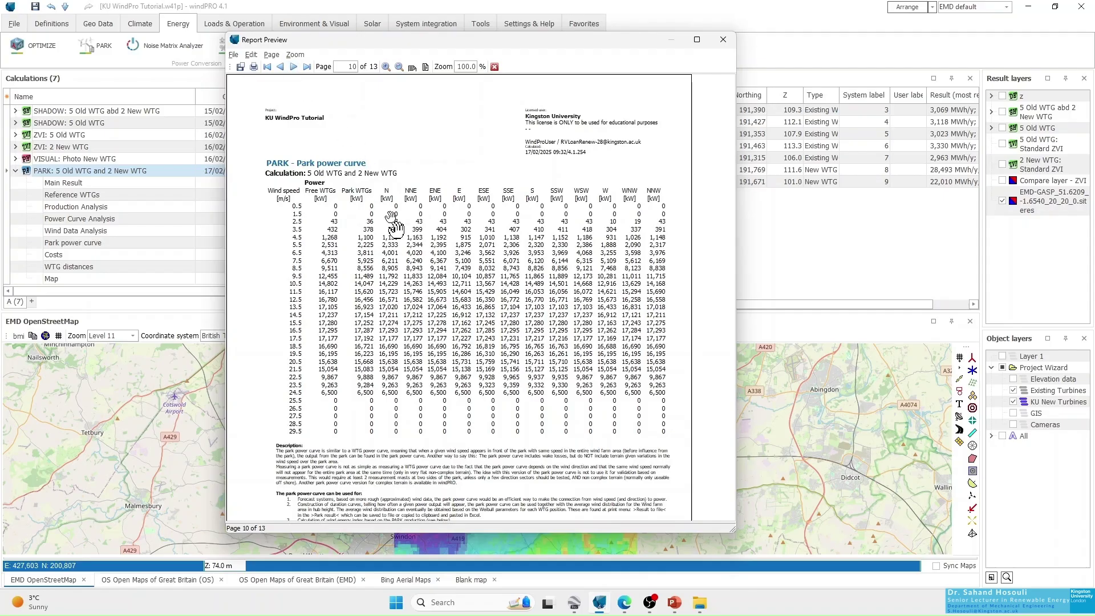
scroll(413, 263, "down", 1)
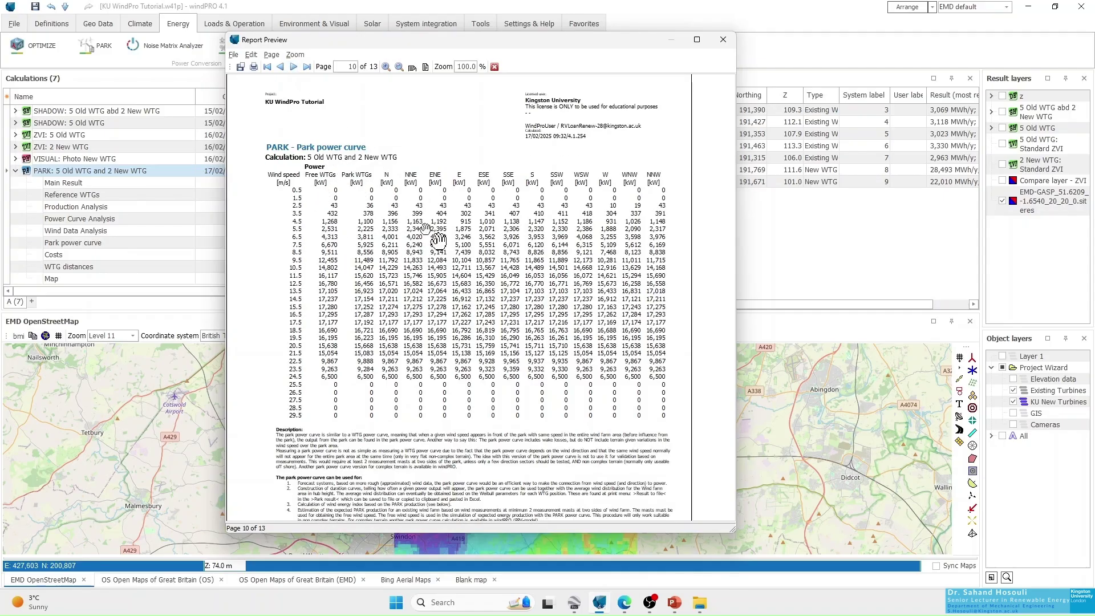
scroll(399, 210, "down", 5)
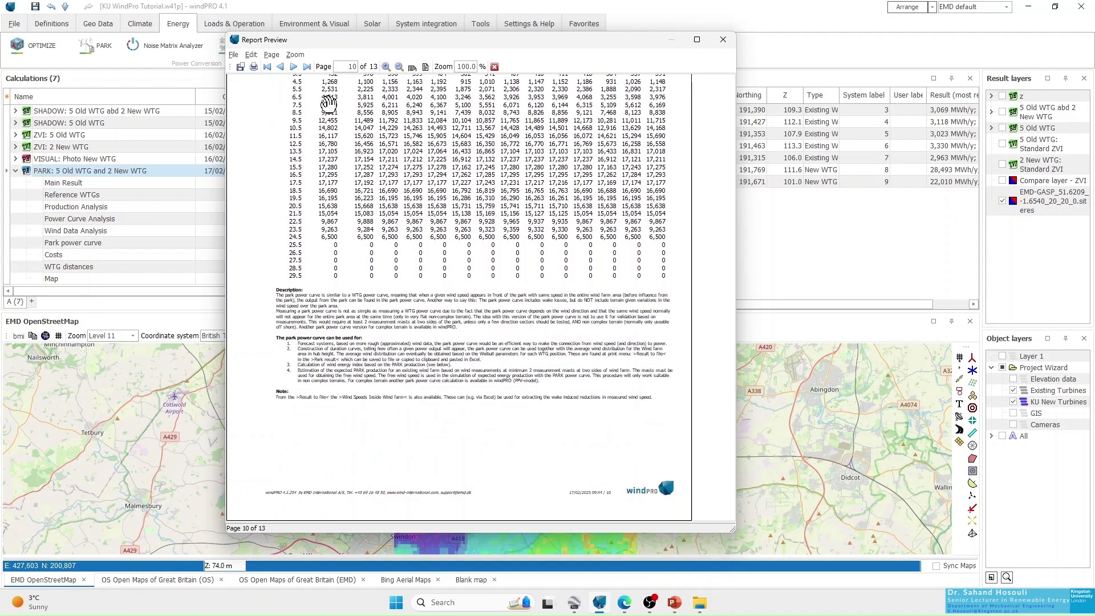
left_click(293, 67)
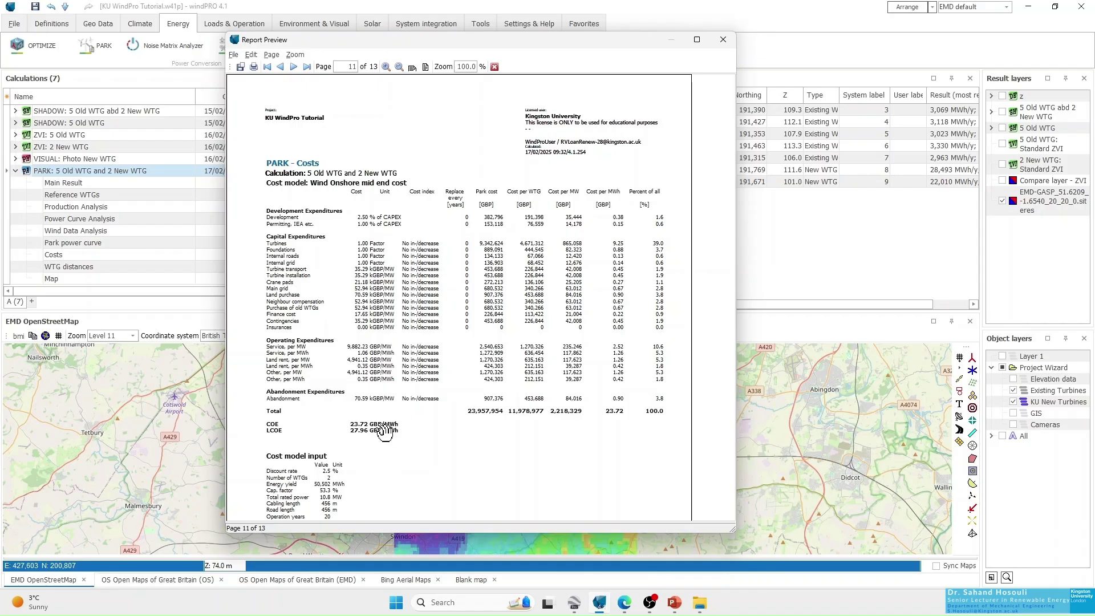
Review the Costs, WTG distances and Map pages of the PARK report, and close the report preview
scroll(388, 428, "down", 1)
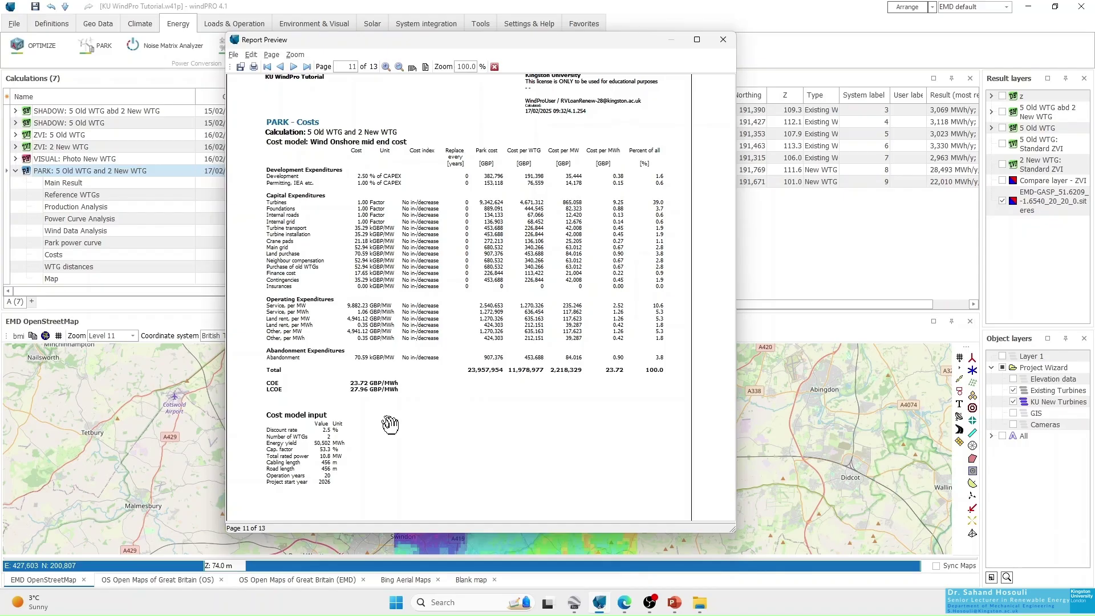
scroll(436, 365, "up", 1)
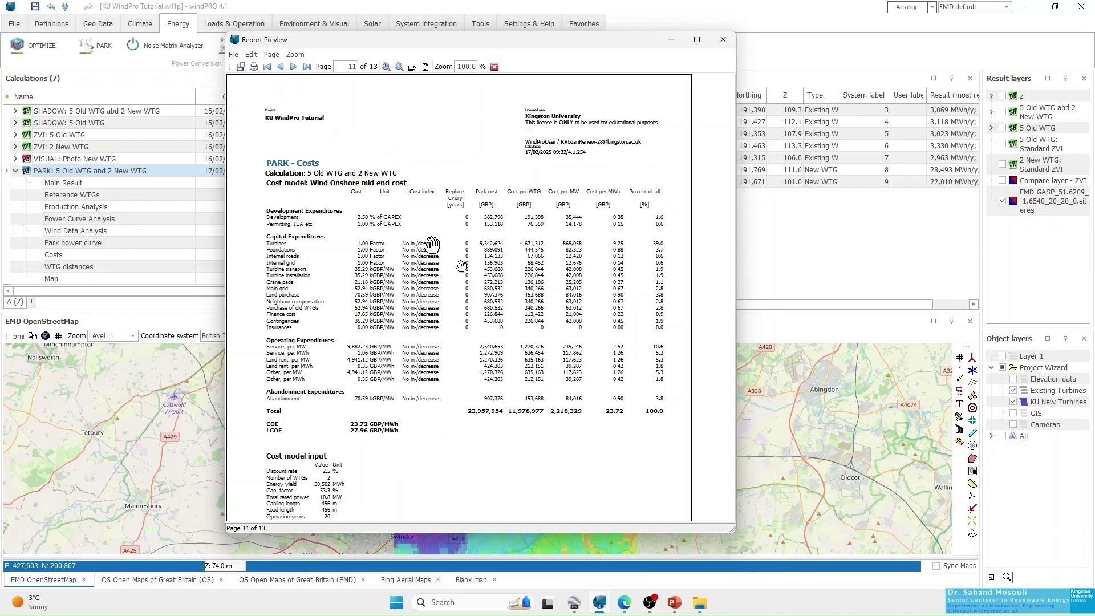
left_click(293, 66)
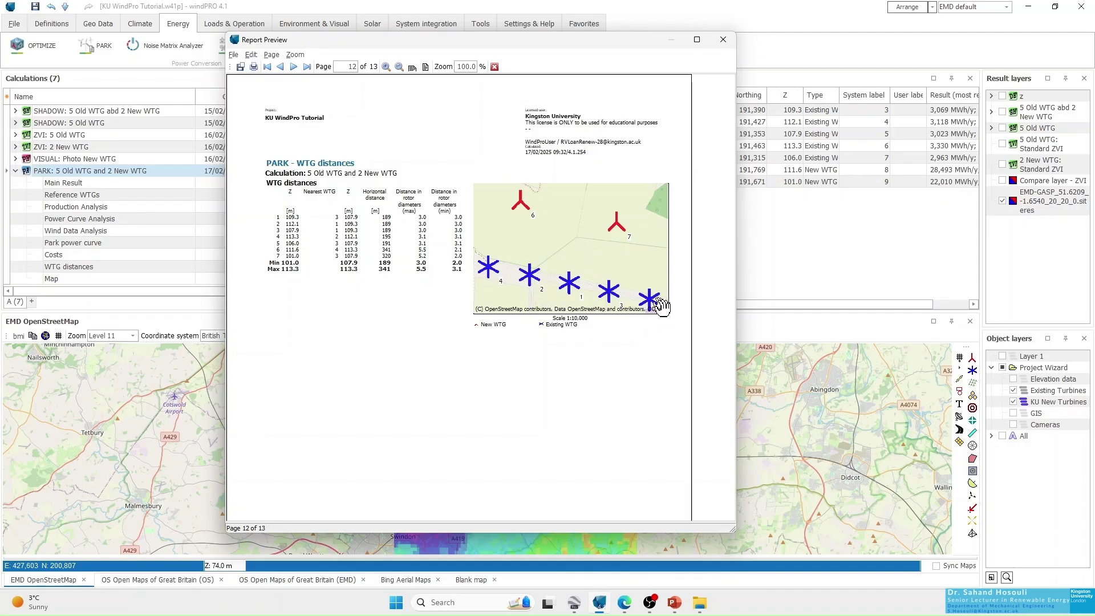
left_click(293, 66)
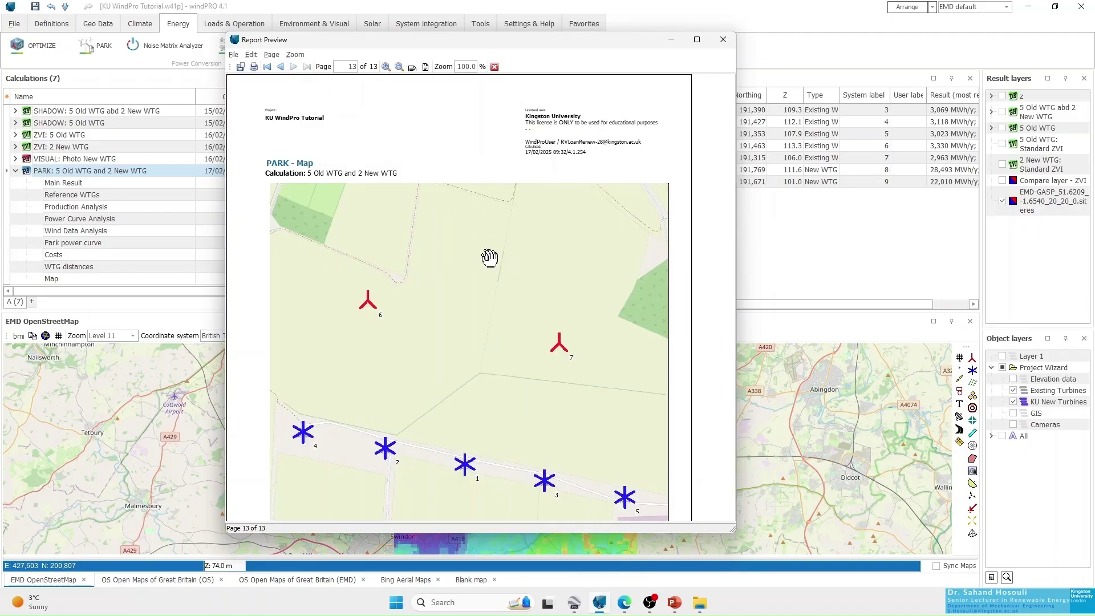
right_click(383, 201)
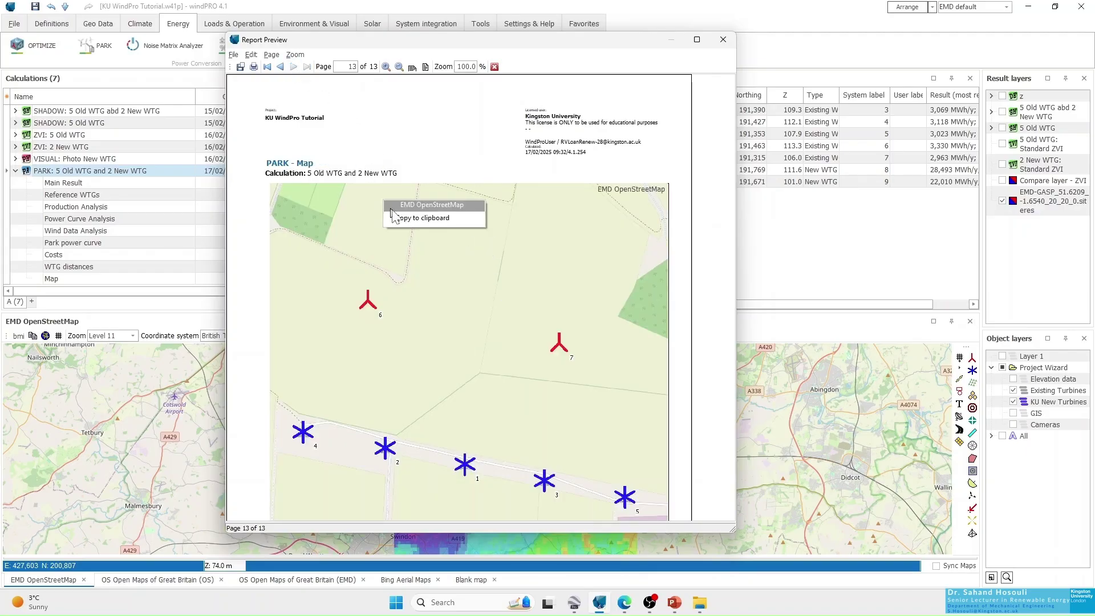
left_click(724, 39)
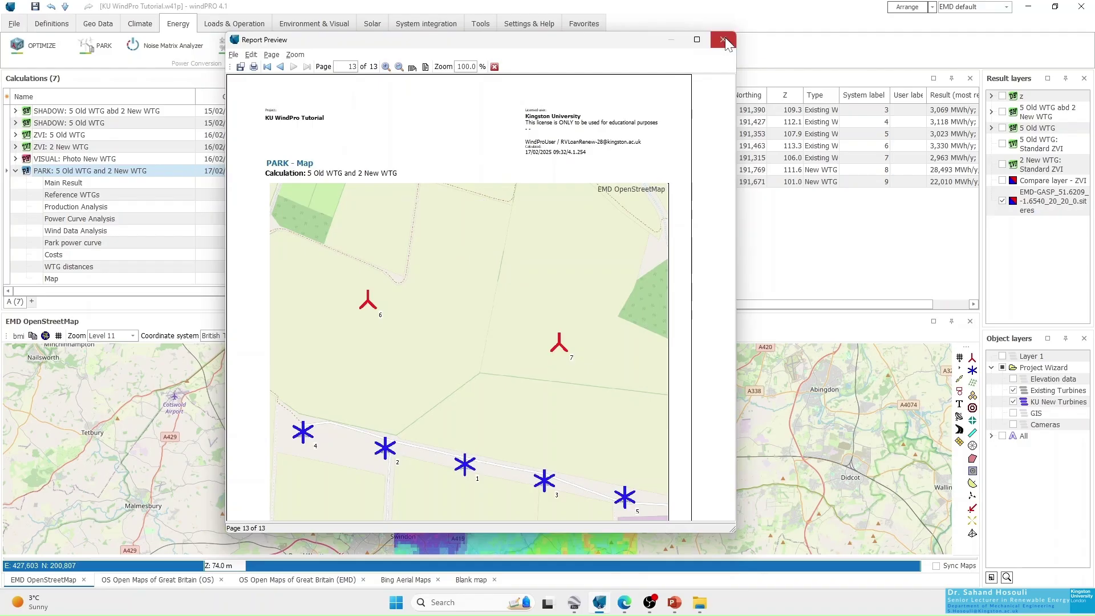
left_click(725, 41)
left_click(586, 148)
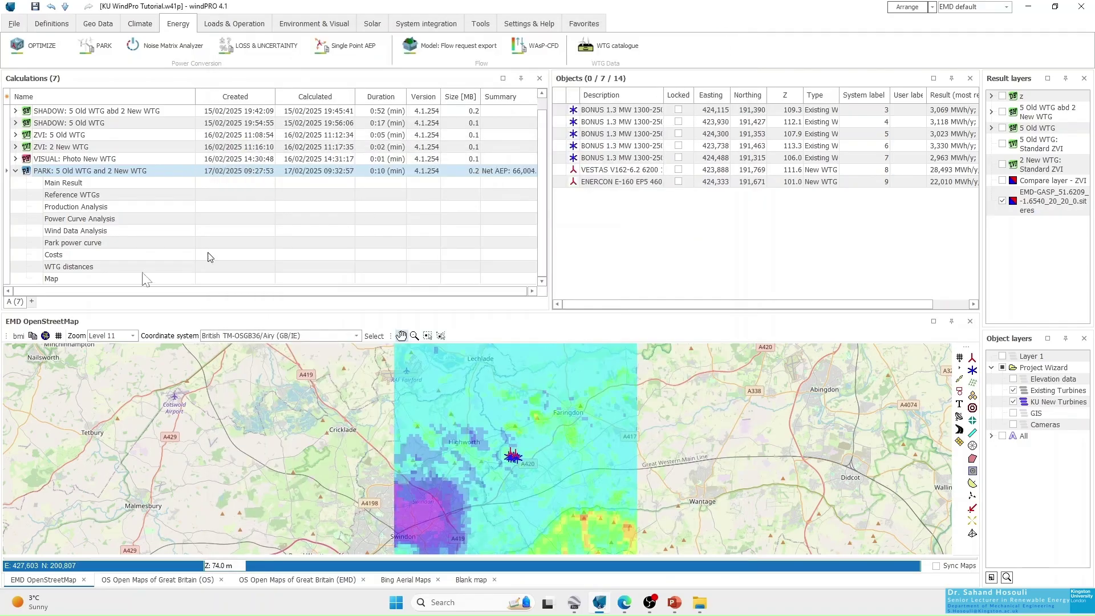
right_click(92, 174)
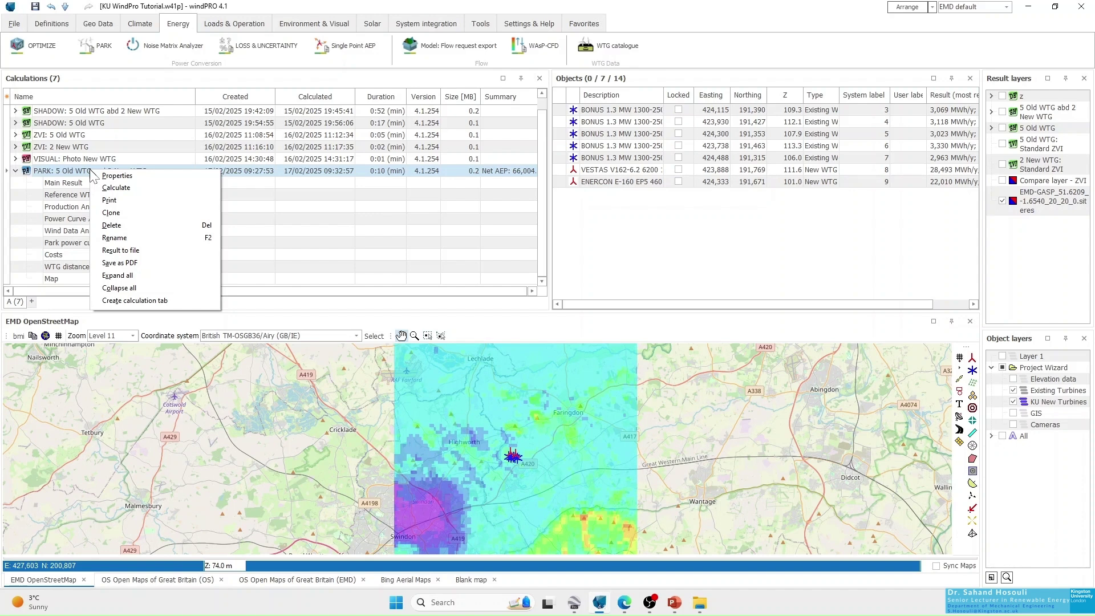
left_click(120, 251)
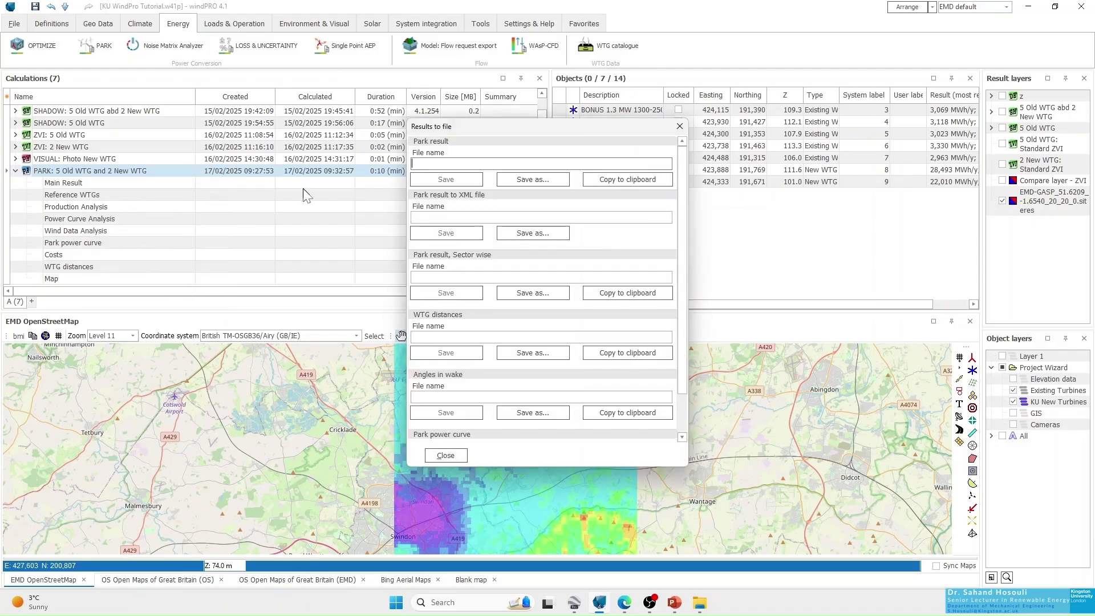
left_click(680, 126)
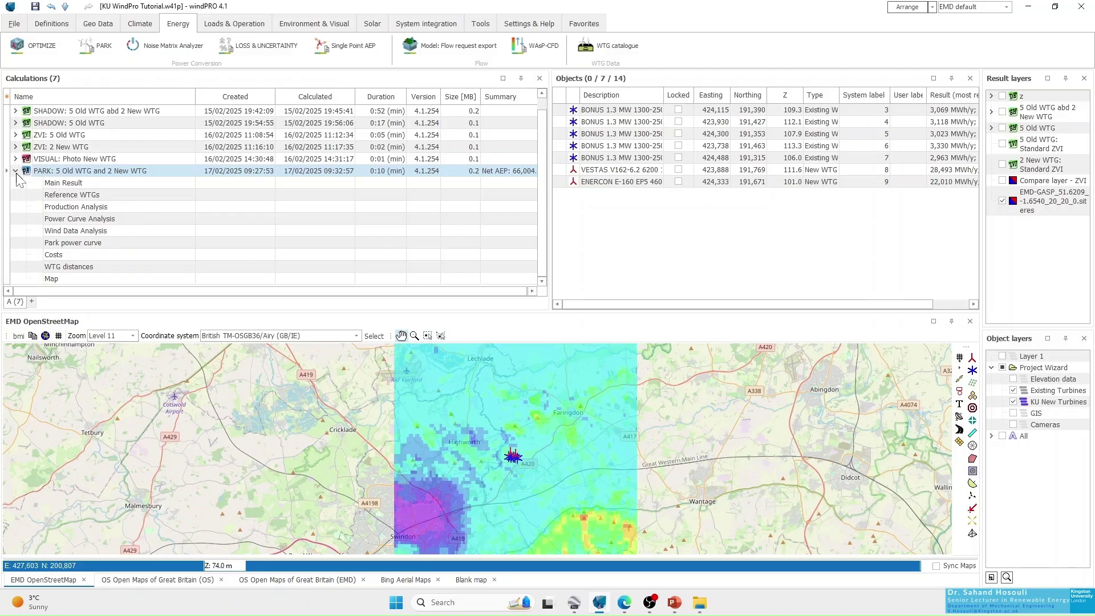
Copy the Park result of the 5 Old WTG and 2 New WTG calculation to the clipboard using Result to file
right_click(50, 175)
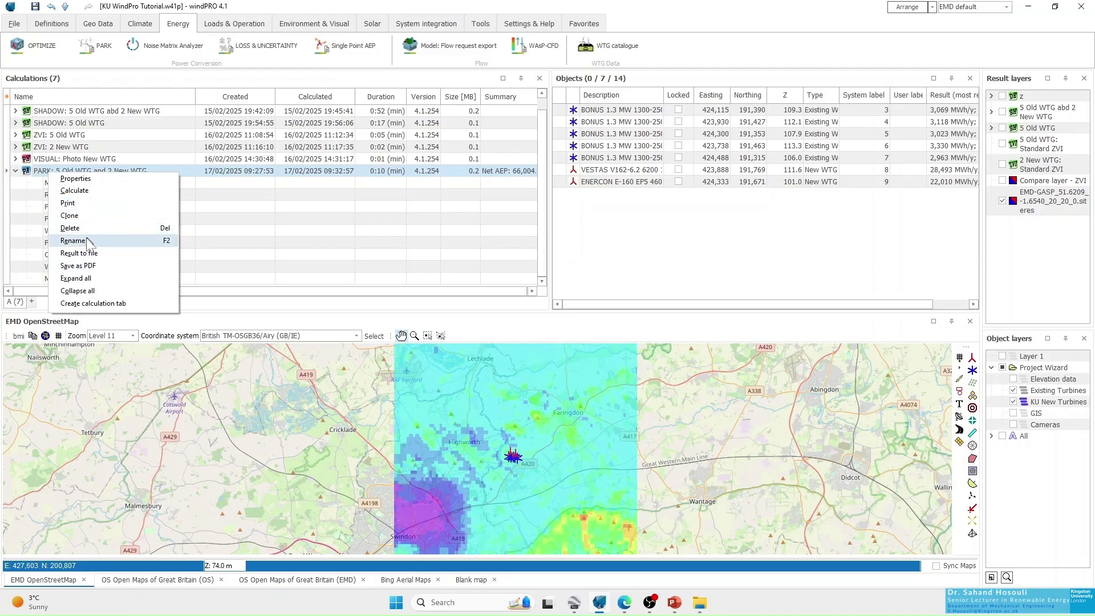
left_click(80, 253)
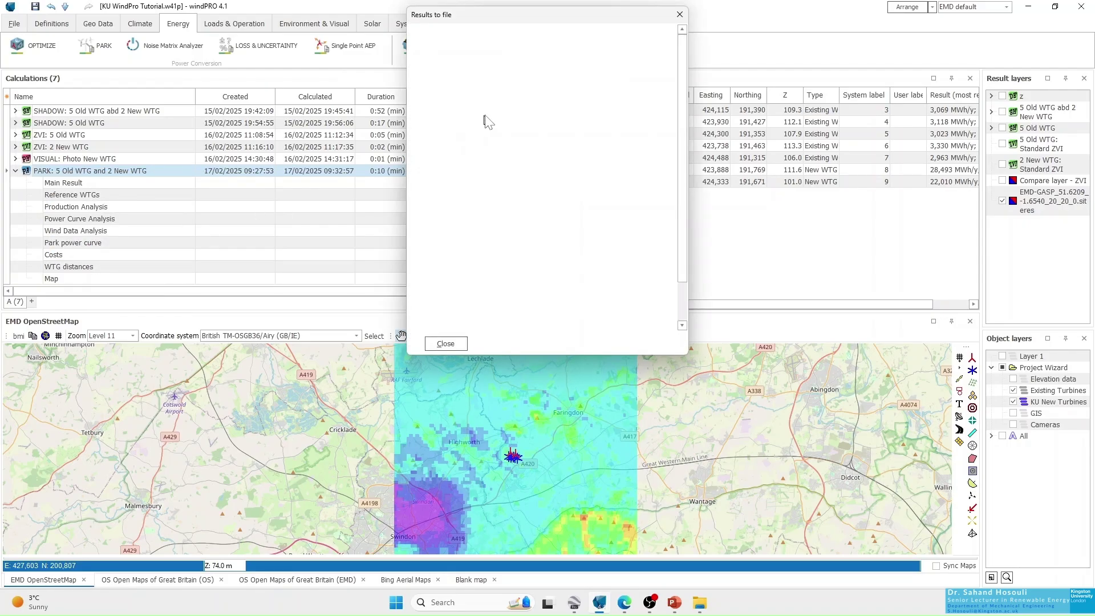
left_click_drag(529, 16, 524, 51)
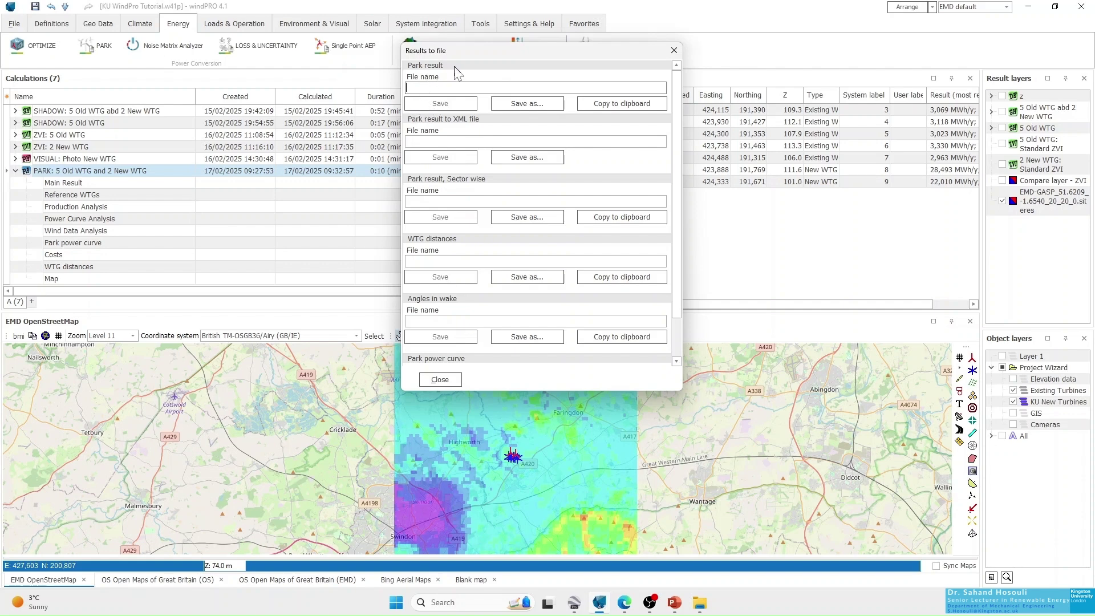
left_click(603, 109)
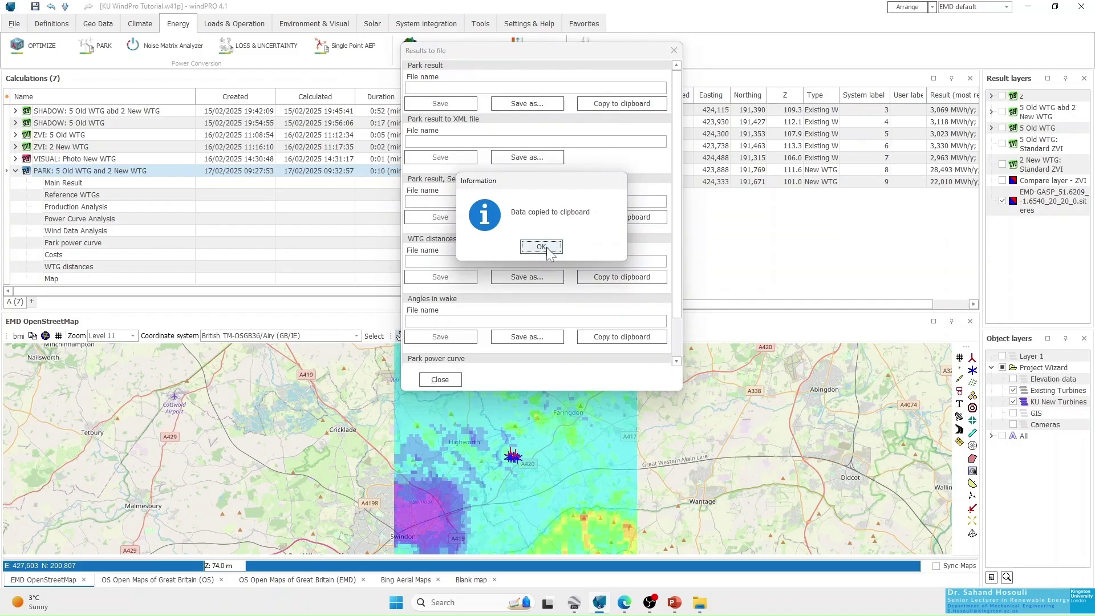
left_click(541, 247)
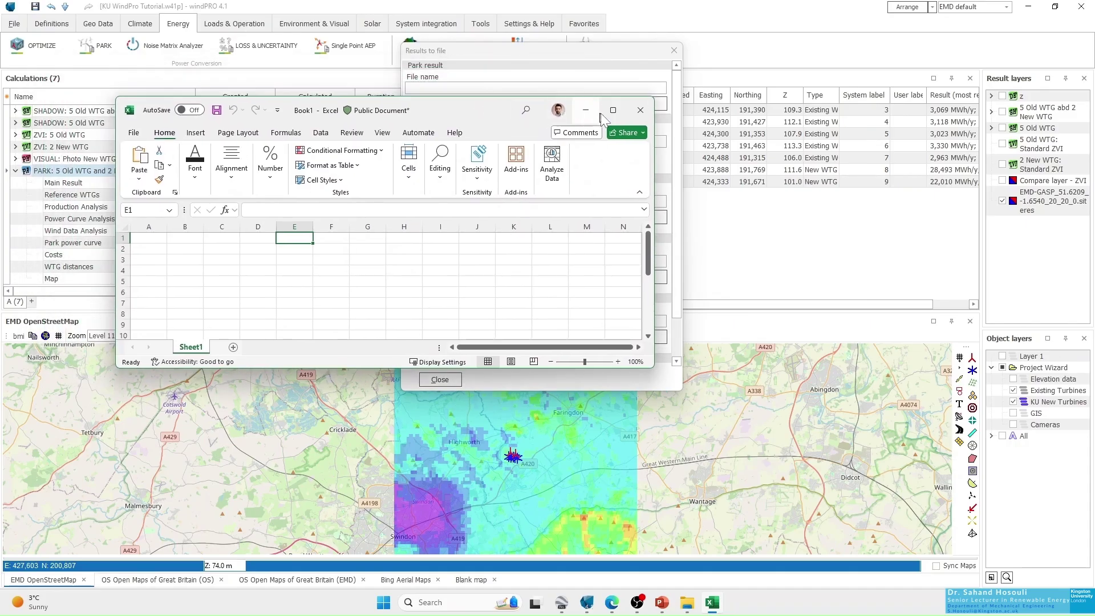
Paste the copied Park result into the blank Excel workbook at cell A1, and return to windPRO to close the results export dialog
double_click(570, 112)
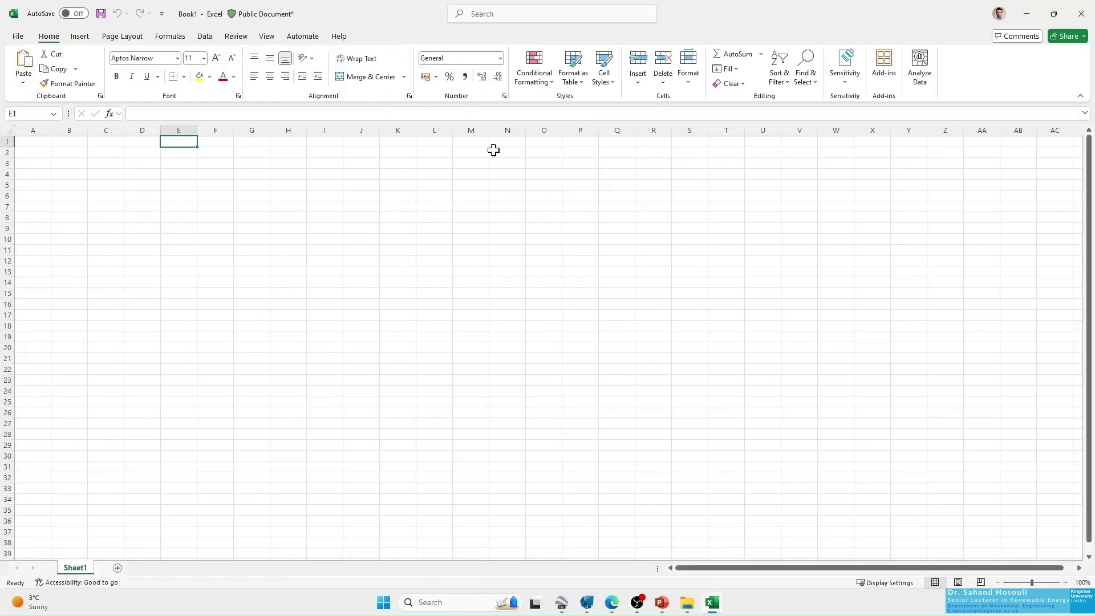
left_click(35, 146)
key("ctrl+v")
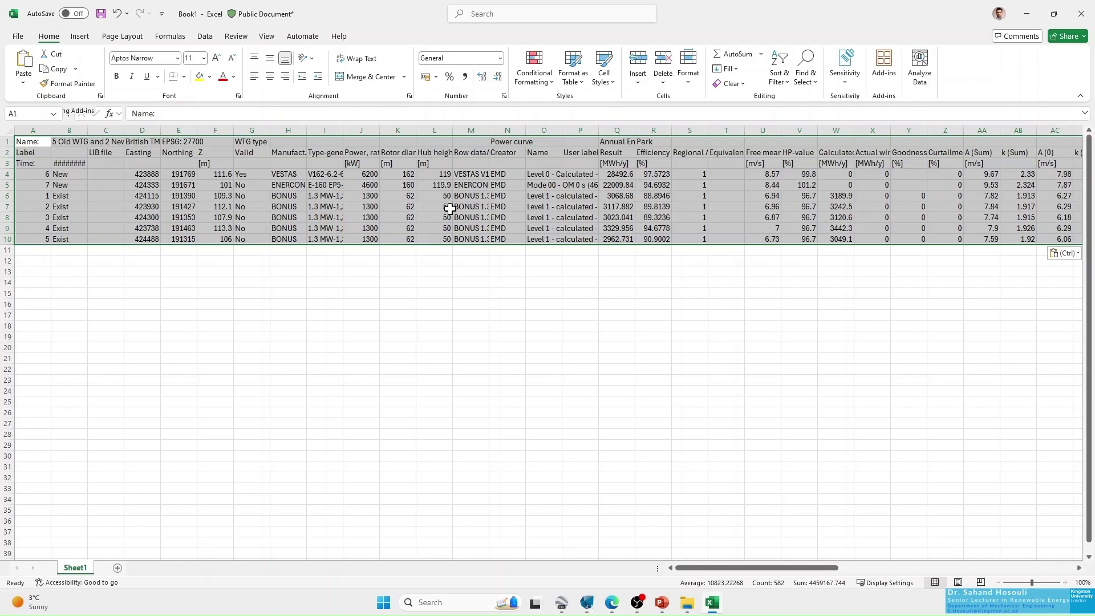
left_click(639, 547)
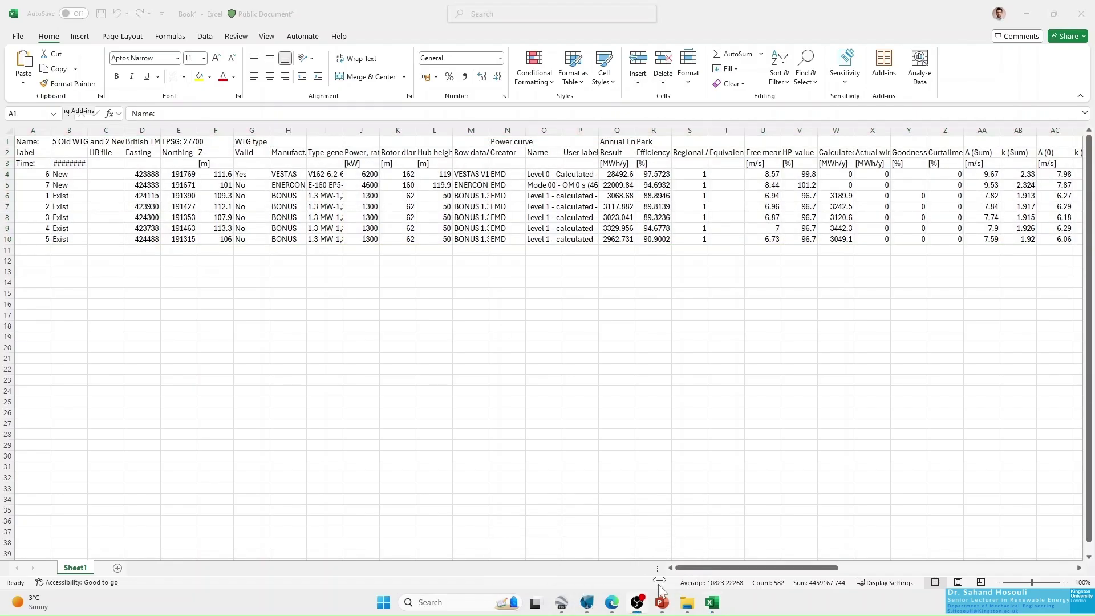
left_click(589, 605)
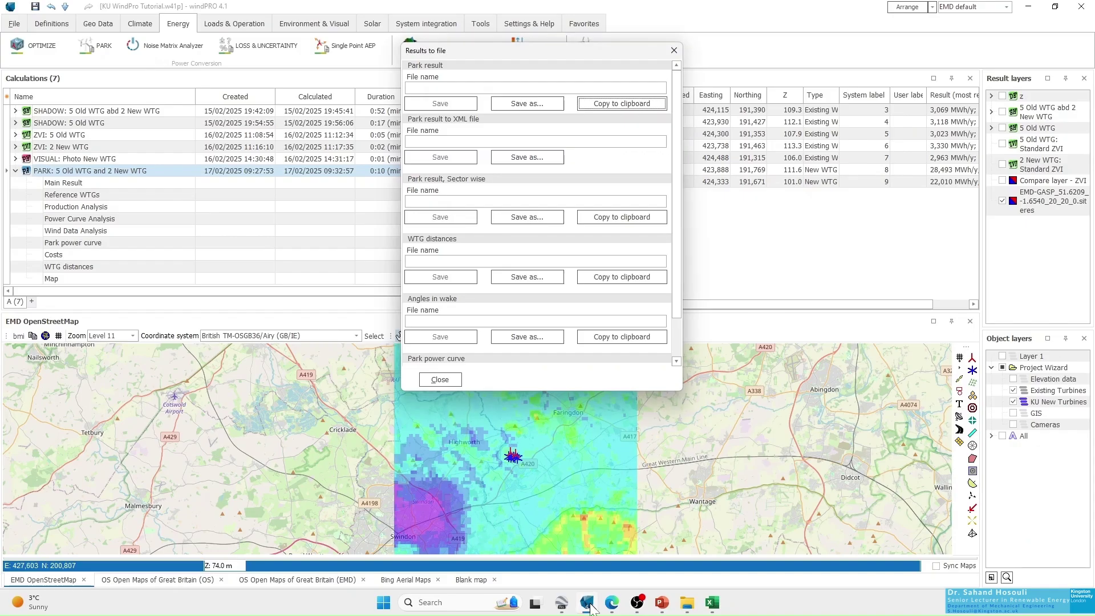
left_click(674, 50)
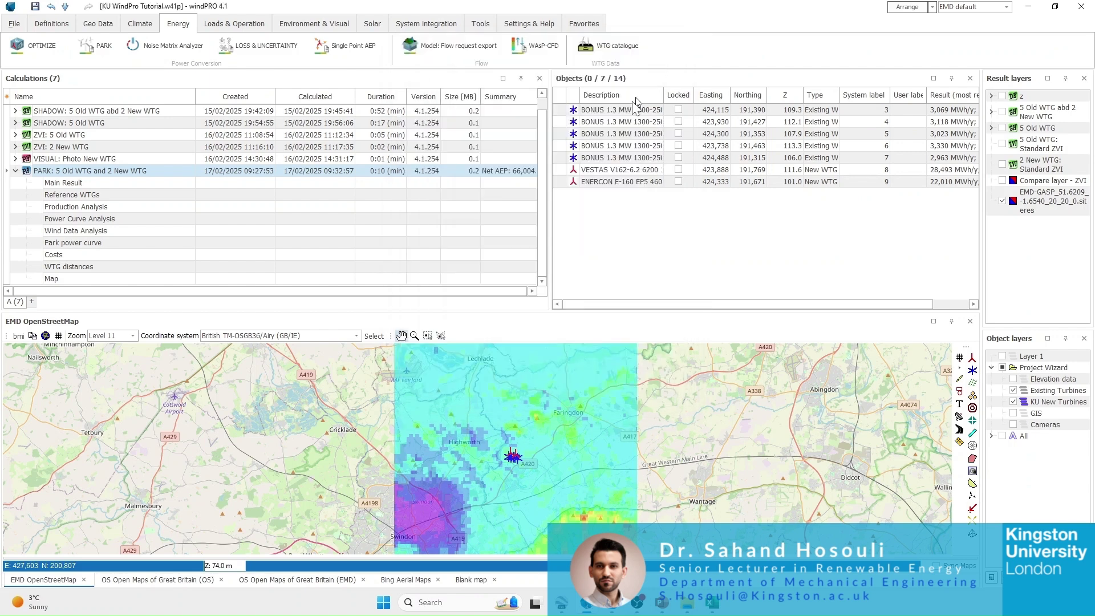